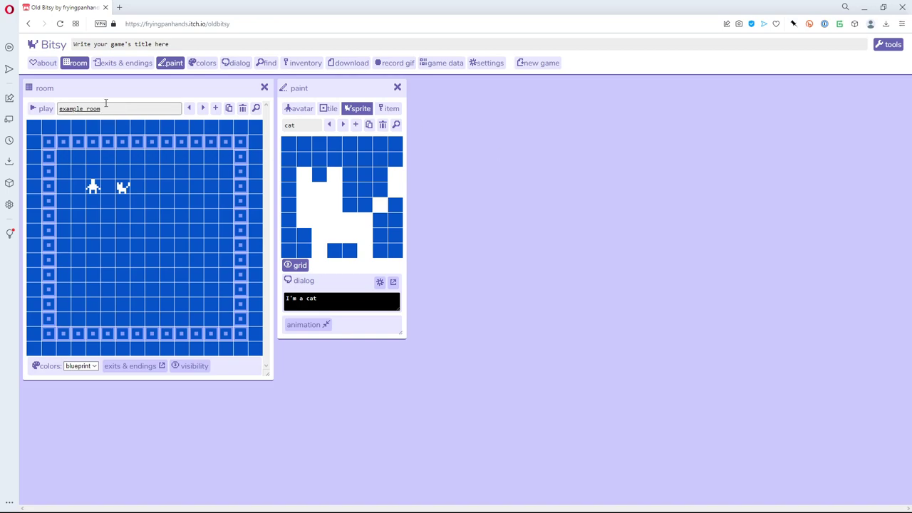
# Step: Play-test the example room by walking the avatar into the cat, and stop the game
pyautogui.click(44, 108)
pyautogui.press('Right')
pyautogui.press('Right')
pyautogui.press('Right')
pyautogui.press('Right')
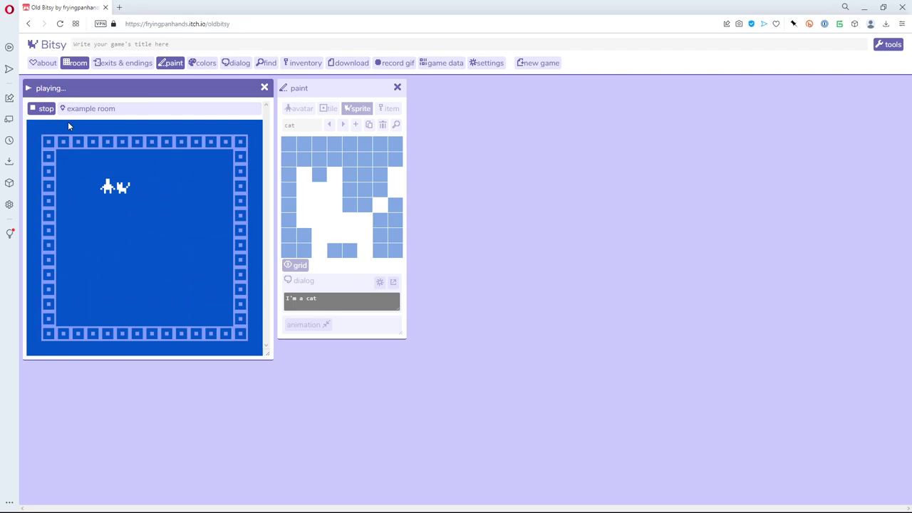
pyautogui.click(43, 108)
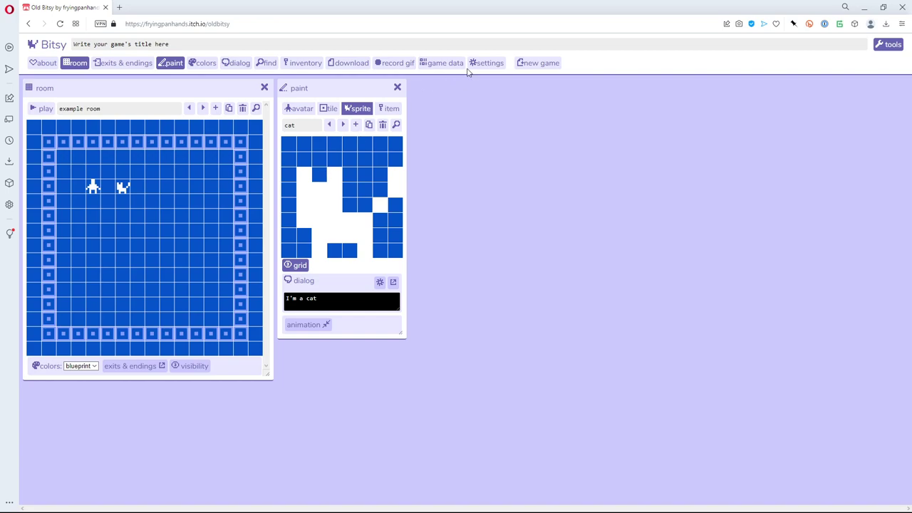
# Step: Look through the item drawings in the paint tool and return to the cat sprite
pyautogui.click(390, 108)
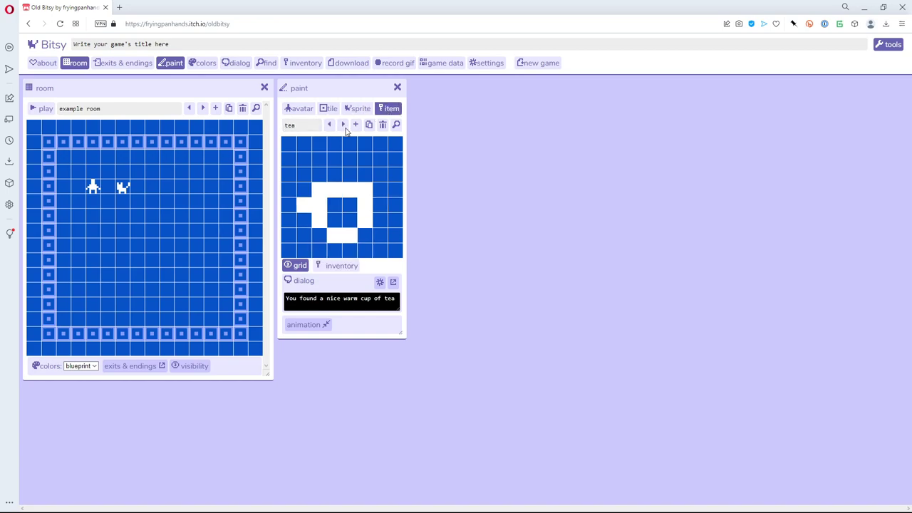
pyautogui.click(345, 124)
pyautogui.click(358, 111)
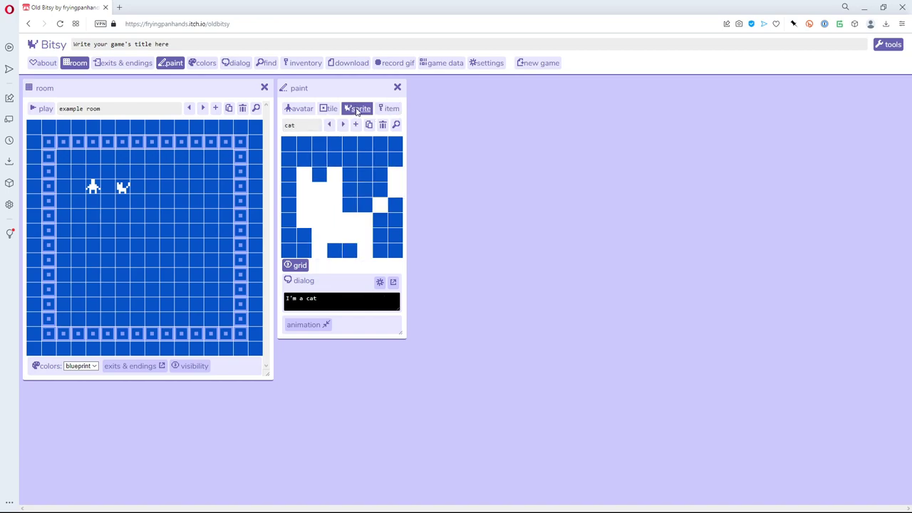
# Step: Open the inventory, check its items and variables, and delete the example variable "a"
pyautogui.click(303, 65)
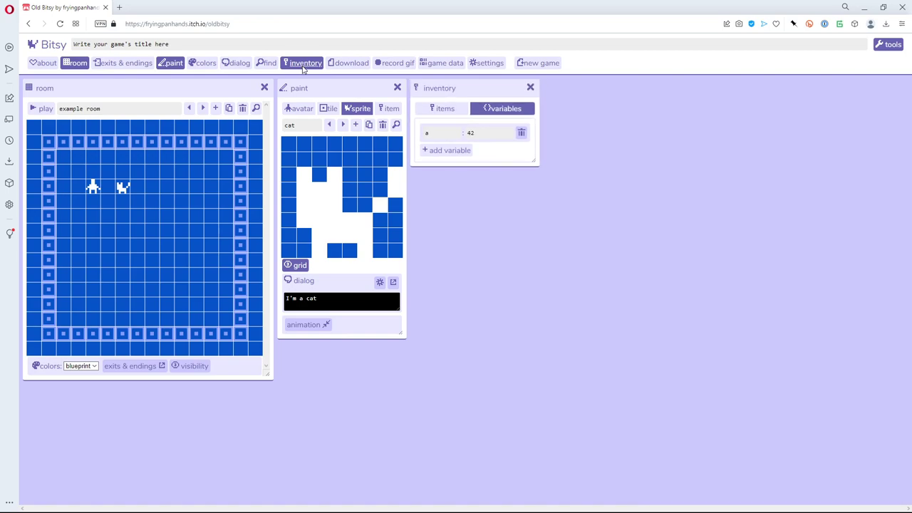
pyautogui.click(443, 111)
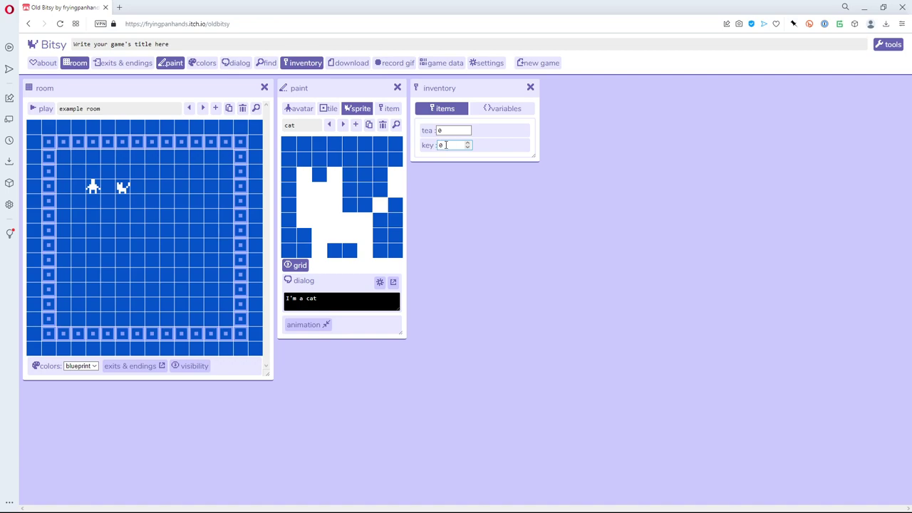
pyautogui.click(501, 109)
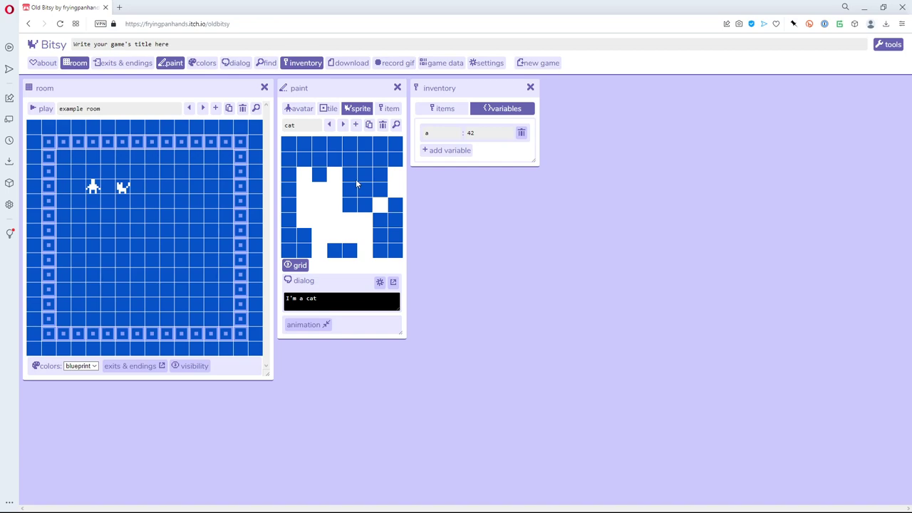
pyautogui.click(481, 138)
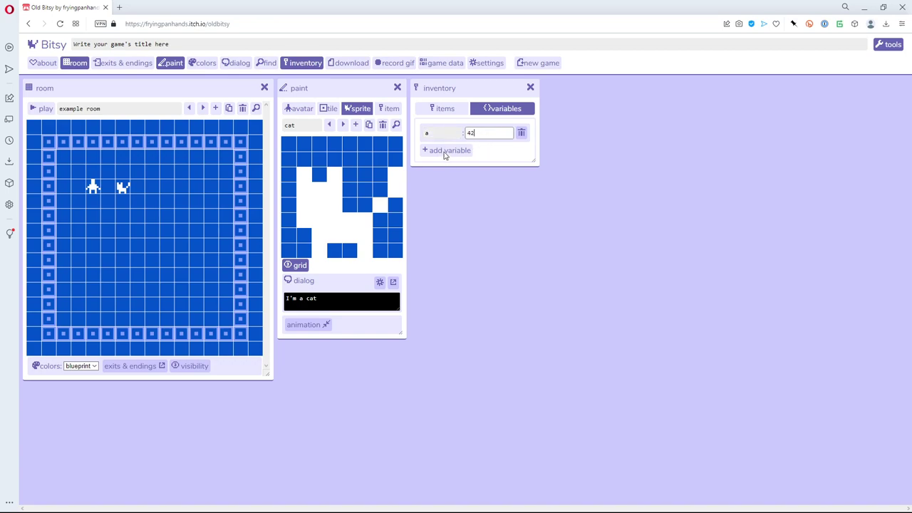
pyautogui.click(521, 134)
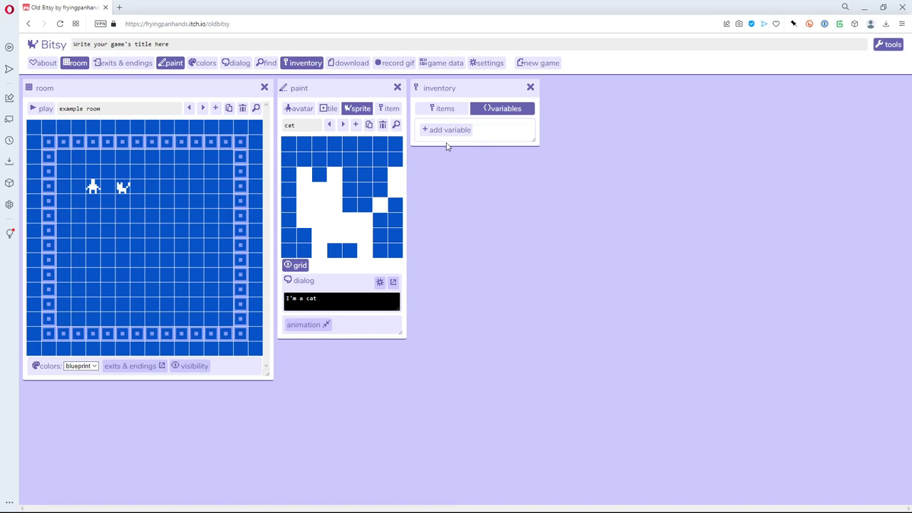
# Step: Add a new variable named catcount with a starting value of 0
pyautogui.click(446, 133)
pyautogui.write('catcount')
pyautogui.press('Tab')
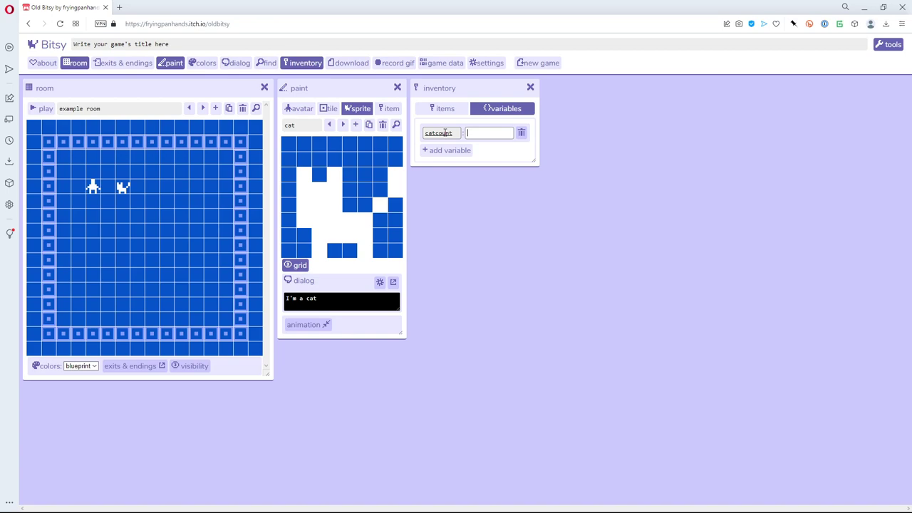
pyautogui.click(490, 157)
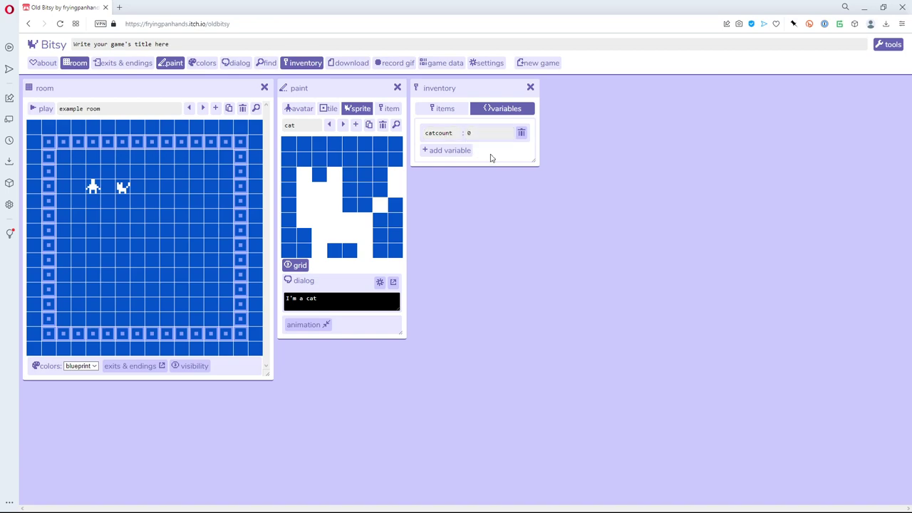
pyautogui.click(479, 133)
pyautogui.click(393, 283)
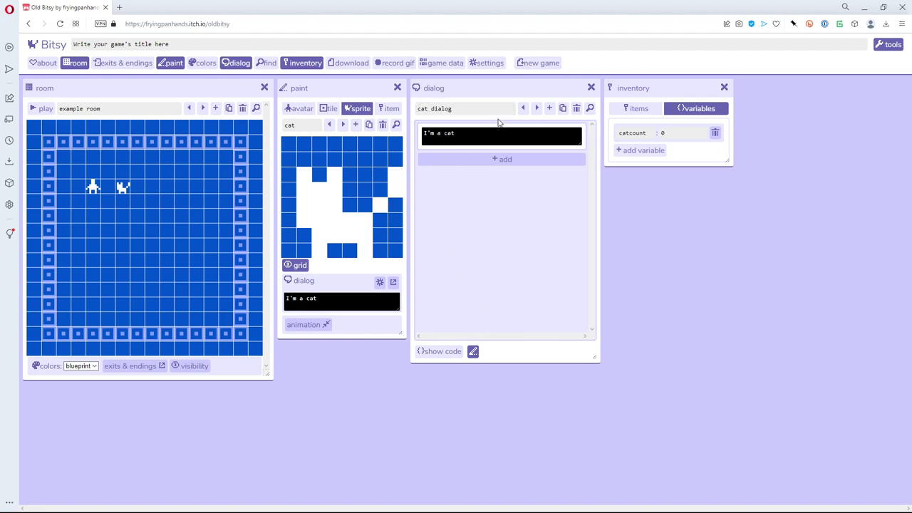
pyautogui.click(537, 108)
pyautogui.click(472, 354)
pyautogui.click(591, 87)
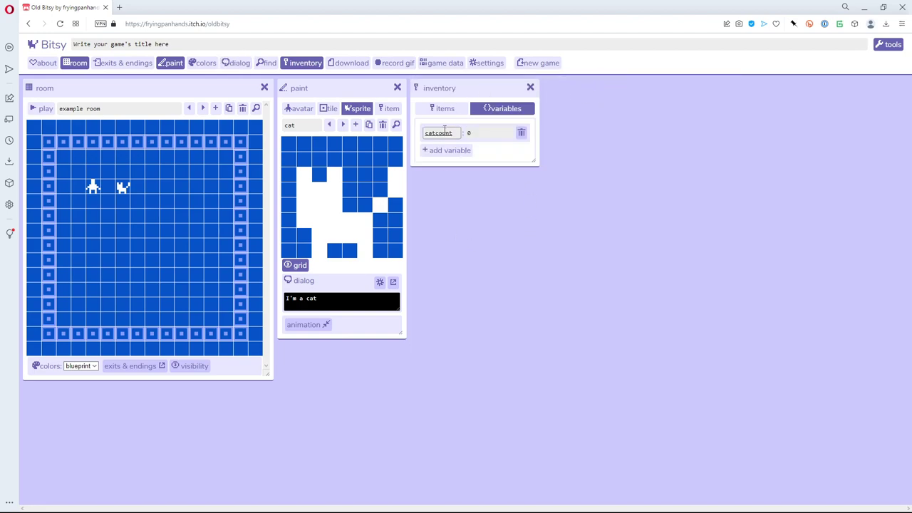
# Step: Open the cat's dialog editor and arrange it so the inventory variables sit beside it
pyautogui.click(229, 63)
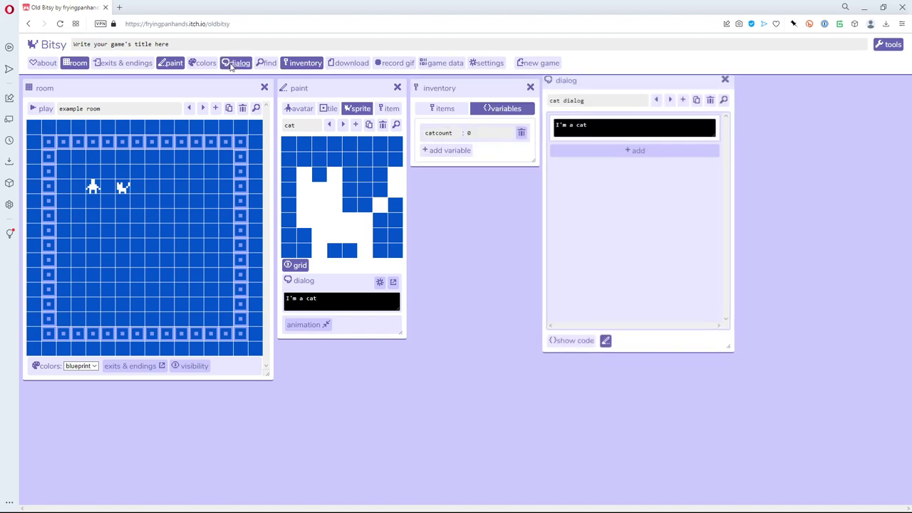
pyautogui.click(530, 86)
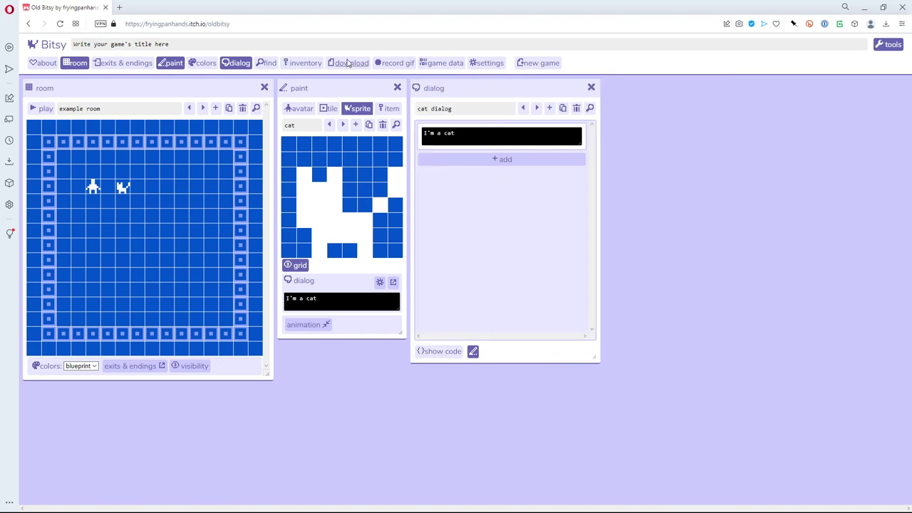
pyautogui.click(301, 63)
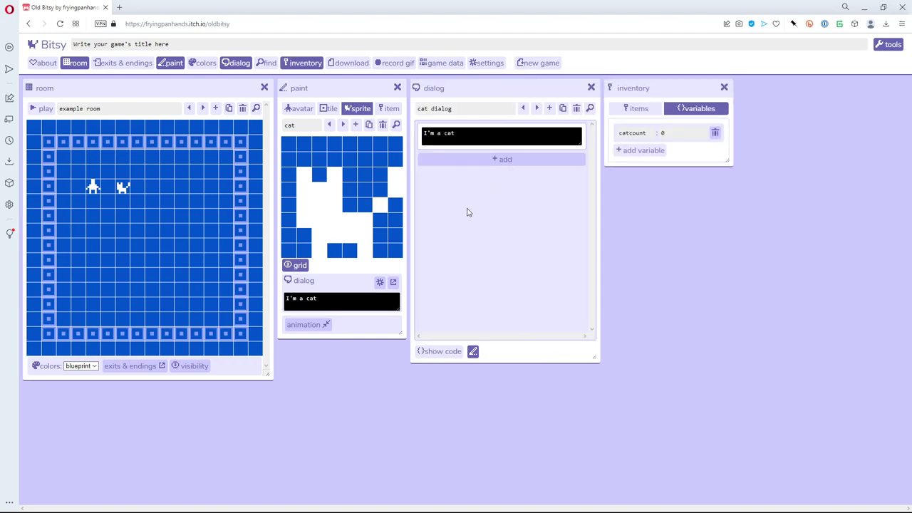
# Step: Delete the cat dialog's "I'm a cat" text and add a change variable value action in its place
pyautogui.click(466, 138)
pyautogui.click(577, 137)
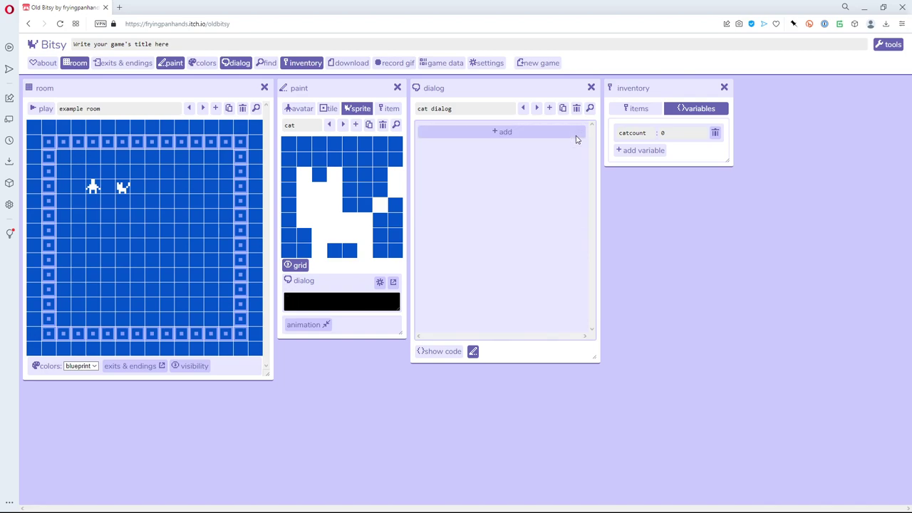
pyautogui.click(506, 133)
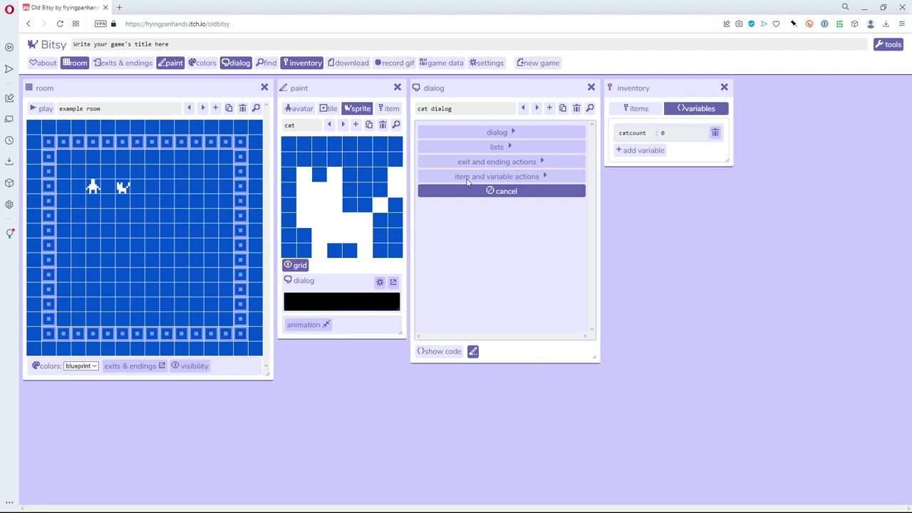
pyautogui.click(514, 179)
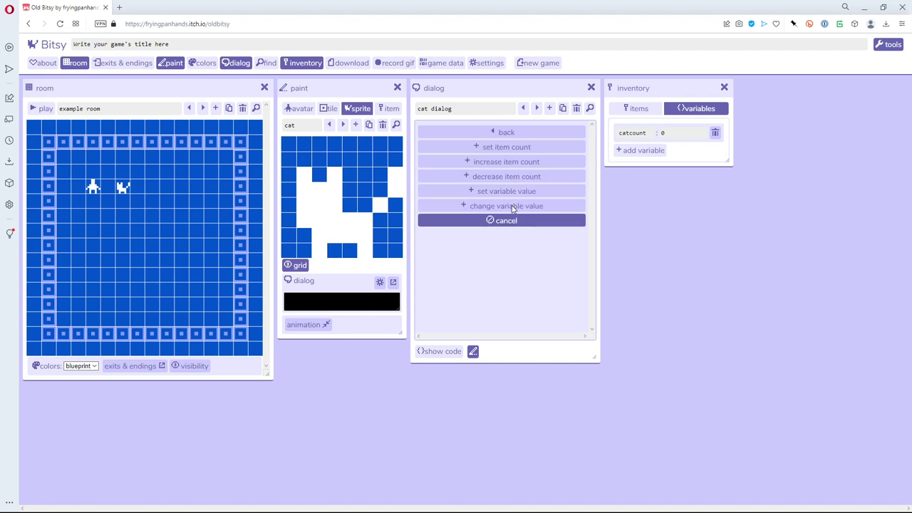
pyautogui.click(512, 207)
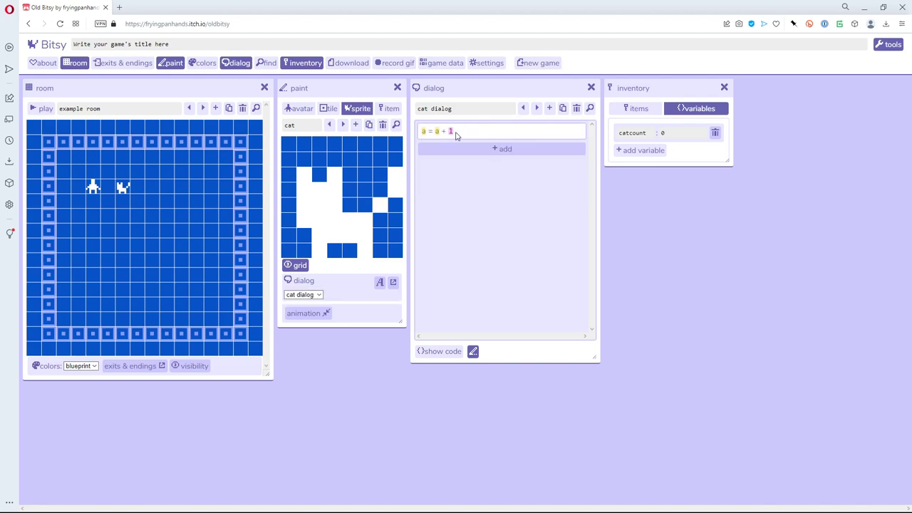
# Step: Choose catcount as the variable on both sides of the cat dialog's change action, giving catcount = catcount + 1
pyautogui.click(463, 134)
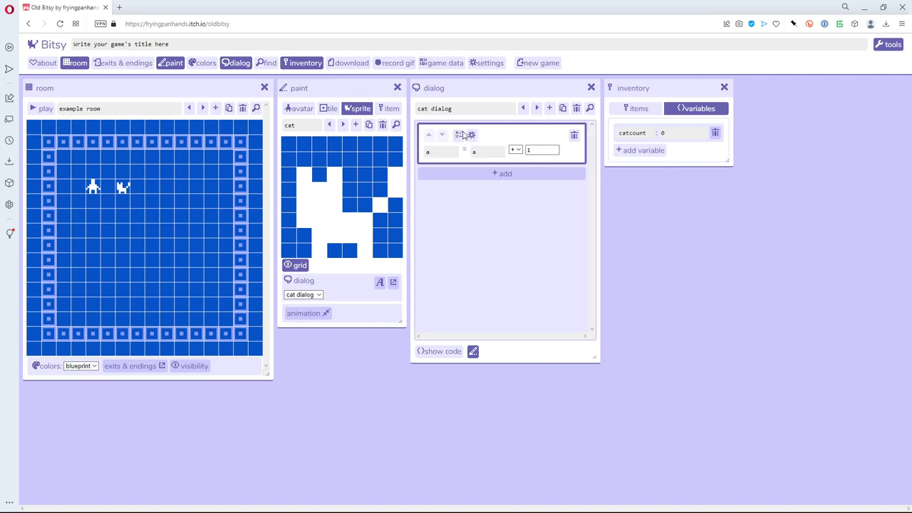
pyautogui.click(440, 152)
pyautogui.click(453, 171)
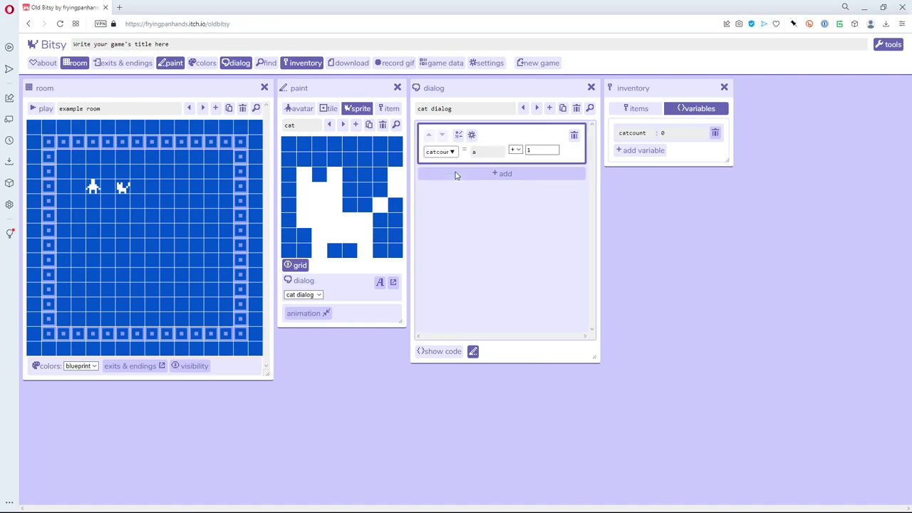
pyautogui.click(498, 152)
pyautogui.click(491, 172)
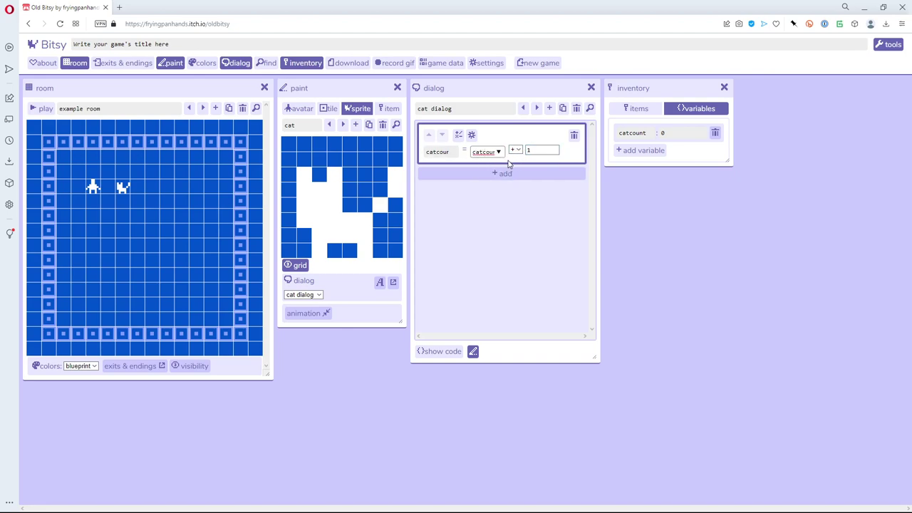
pyautogui.click(517, 206)
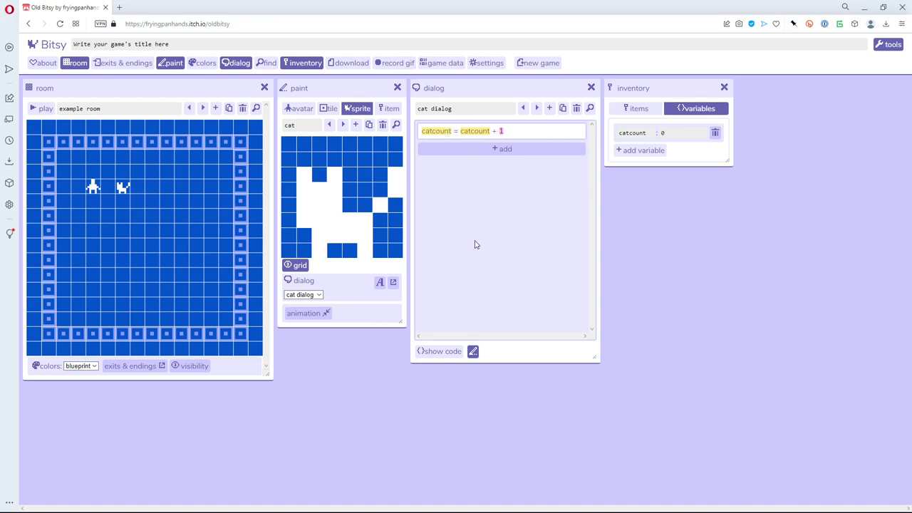
# Step: Play-test the room by bumping into the cat repeatedly while watching the catcount variable, and stop the game
pyautogui.click(44, 110)
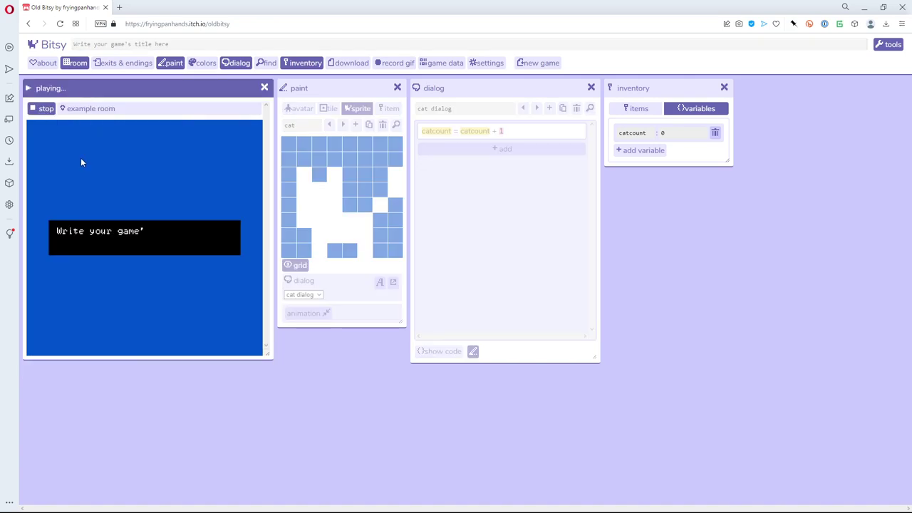
pyautogui.press('Right')
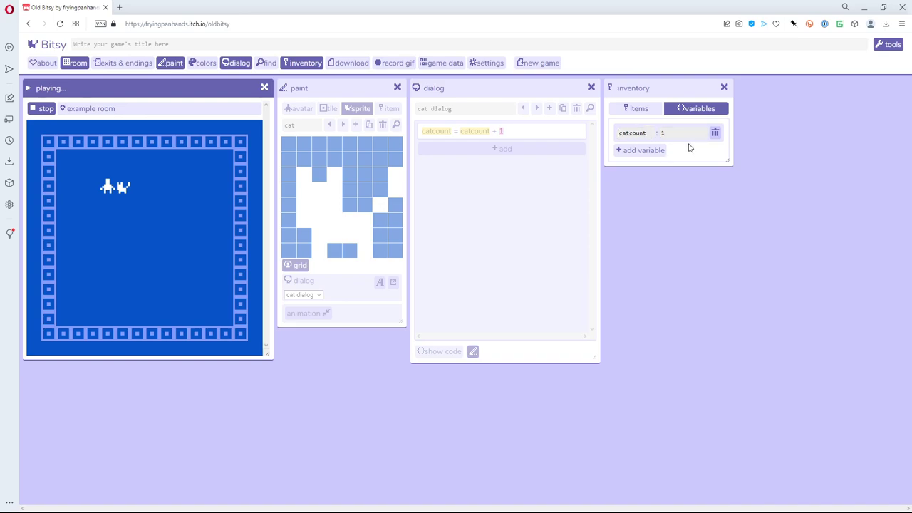
pyautogui.press('Right')
pyautogui.press('Left')
pyautogui.press('Right')
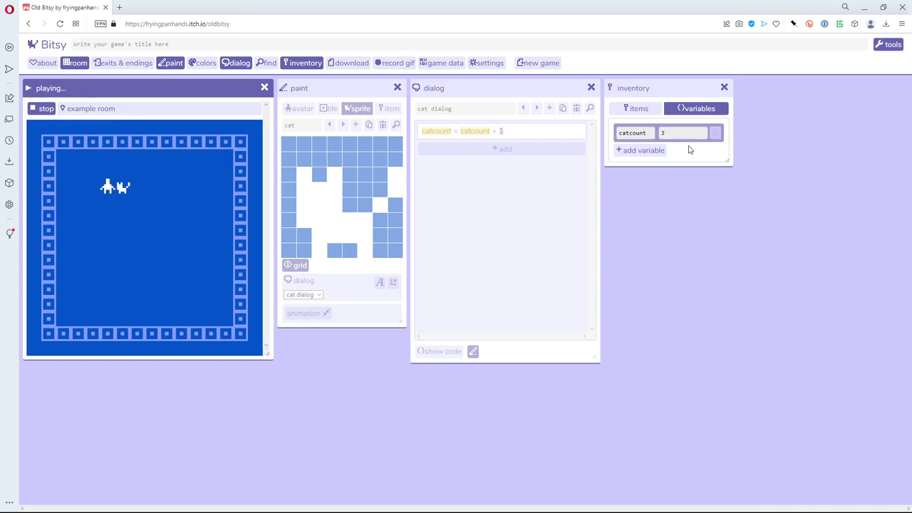
pyautogui.press('Left')
pyautogui.press('Right')
pyautogui.press('Right')
pyautogui.press('Right')
pyautogui.press('Right')
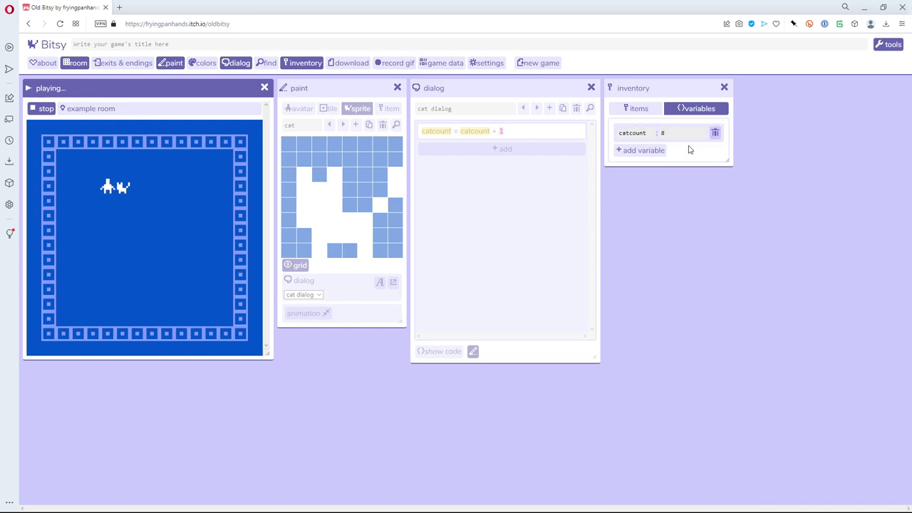
pyautogui.click(43, 109)
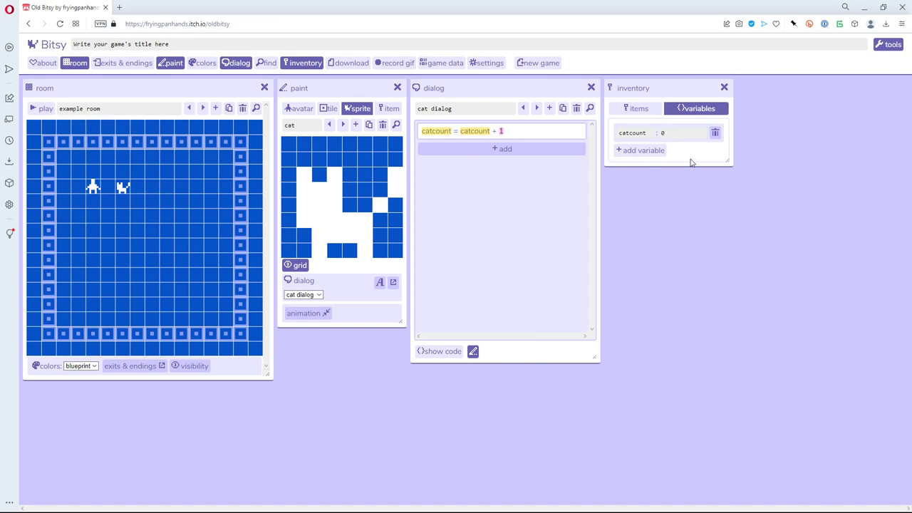
# Step: Add a branching list to the cat dialog after the catcount action
pyautogui.click(500, 151)
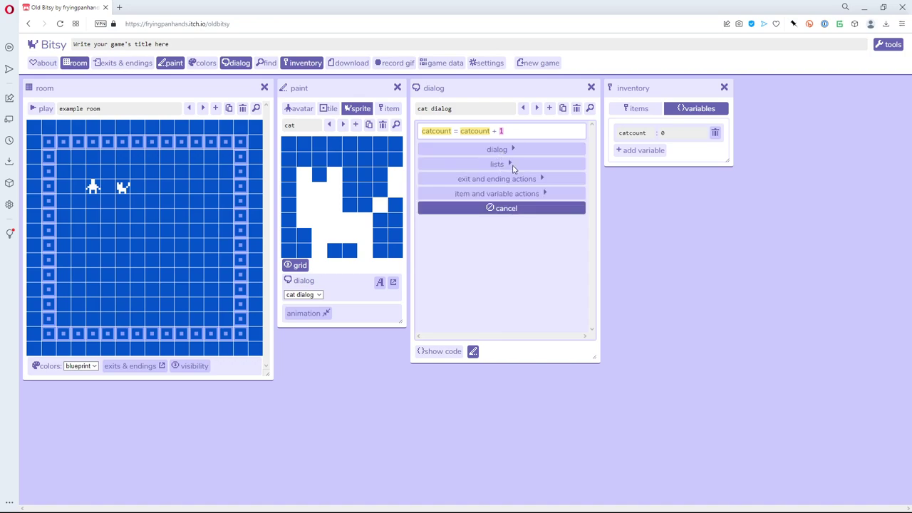
pyautogui.click(508, 164)
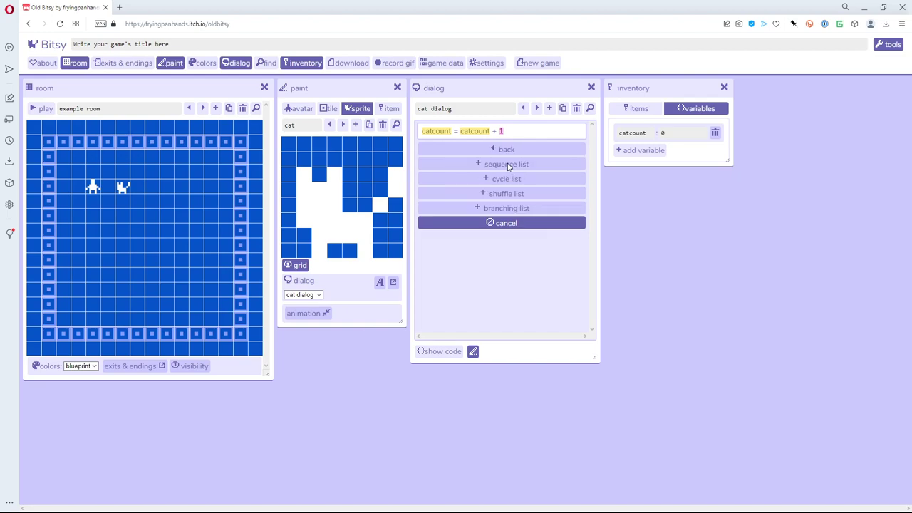
pyautogui.click(512, 210)
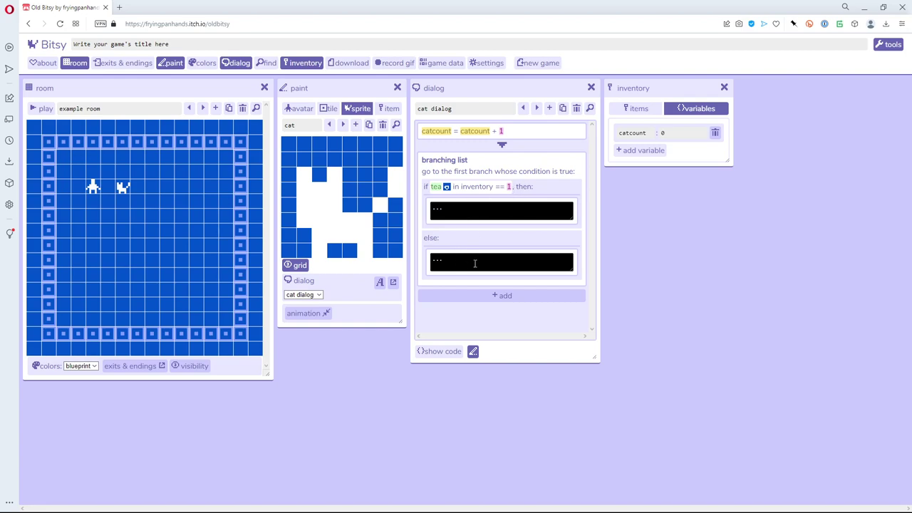
# Step: Open the first branch's condition in the expression builder and clear its tea inventory expression
pyautogui.click(470, 188)
pyautogui.click(442, 206)
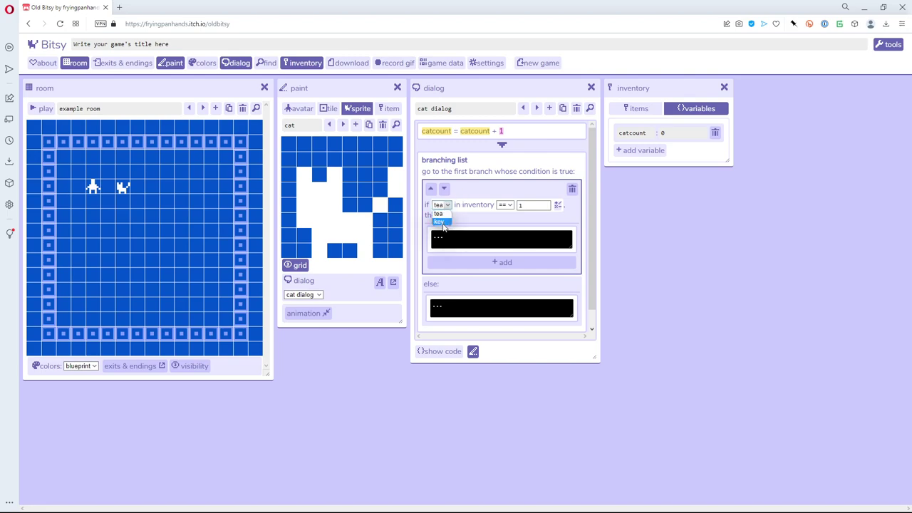
pyautogui.click(529, 190)
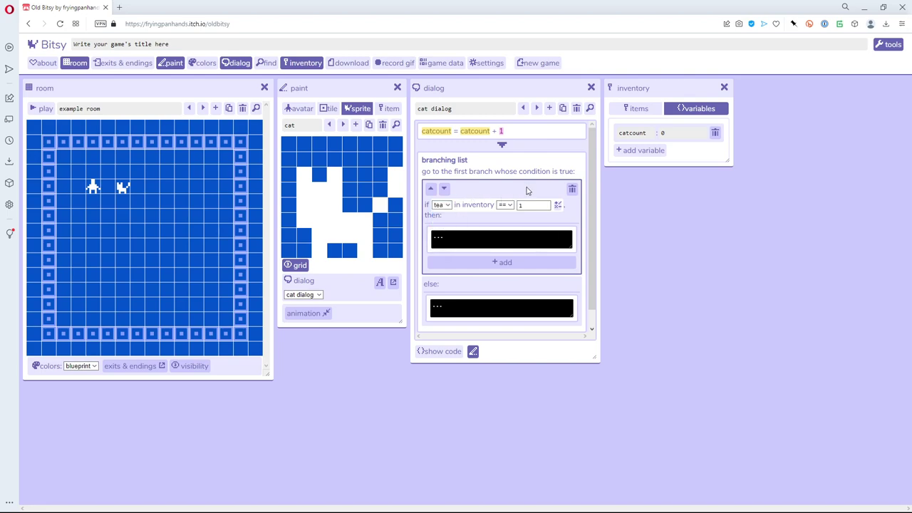
pyautogui.click(557, 207)
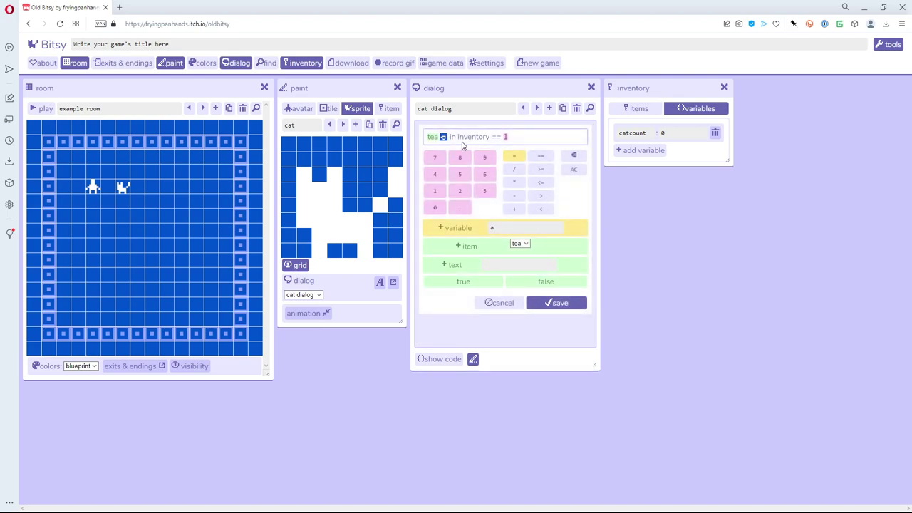
pyautogui.moveTo(516, 139); pyautogui.dragTo(413, 148)
pyautogui.click(510, 140)
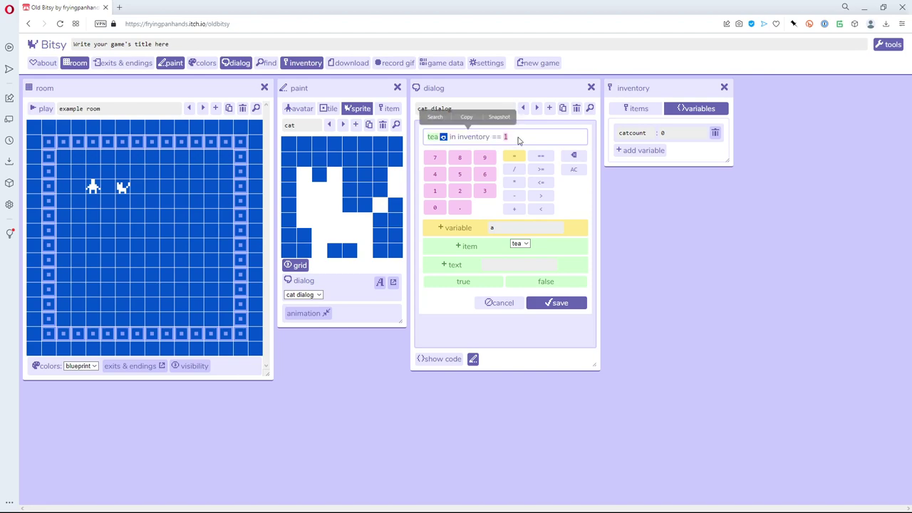
pyautogui.click(575, 171)
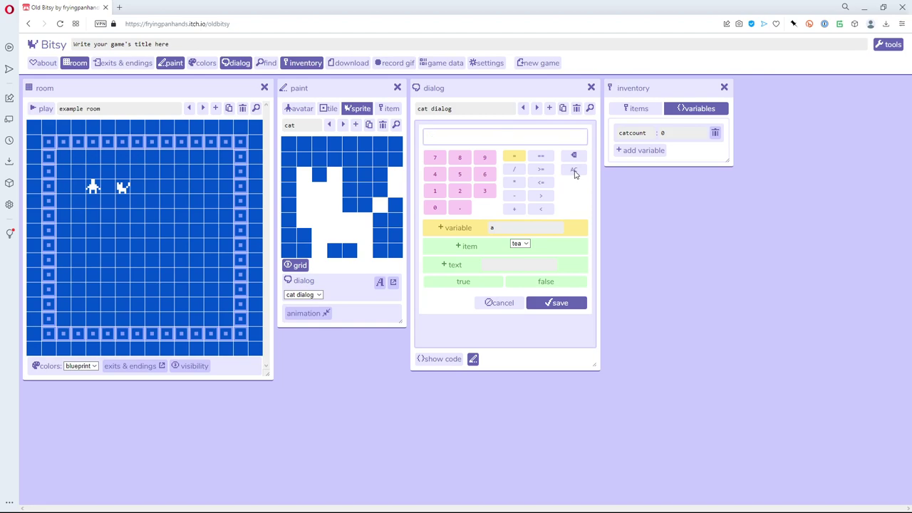
# Step: Build the condition catcount >= 1 for the first branch and save it
pyautogui.click(499, 227)
pyautogui.click(531, 246)
pyautogui.click(464, 228)
pyautogui.click(442, 191)
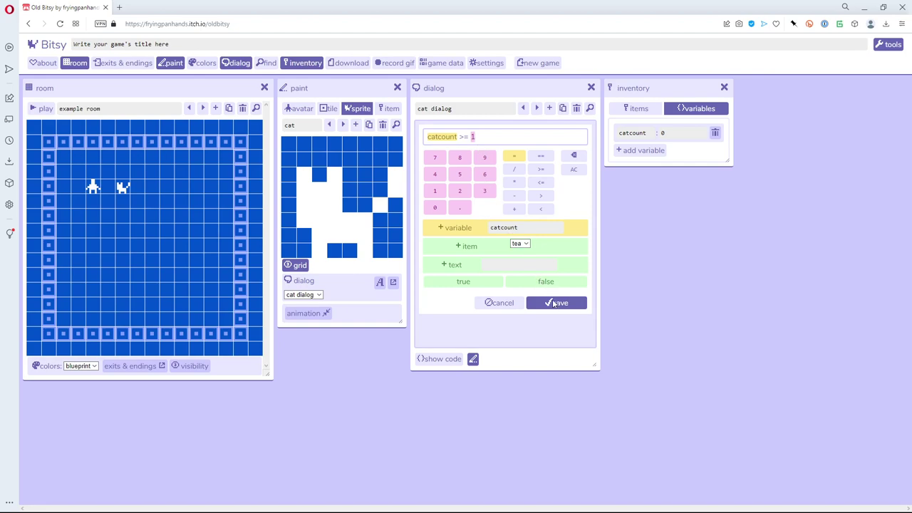
pyautogui.click(557, 305)
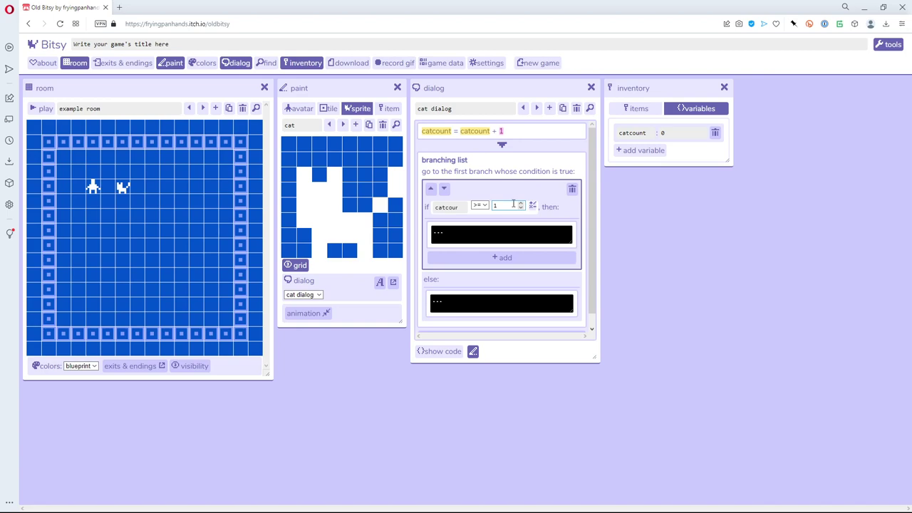
# Step: Write "You again?" as the catcount >= 1 branch's text and "Hi, we've never met." as the else branch's text
pyautogui.moveTo(470, 230); pyautogui.dragTo(429, 229)
pyautogui.press('BackSpace')
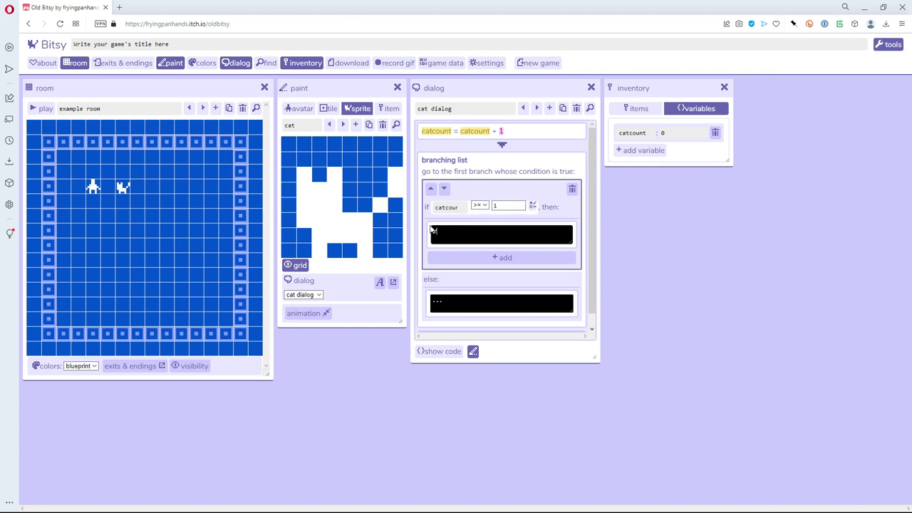
pyautogui.write('You again?')
pyautogui.click(467, 306)
pyautogui.doubleClick(452, 280)
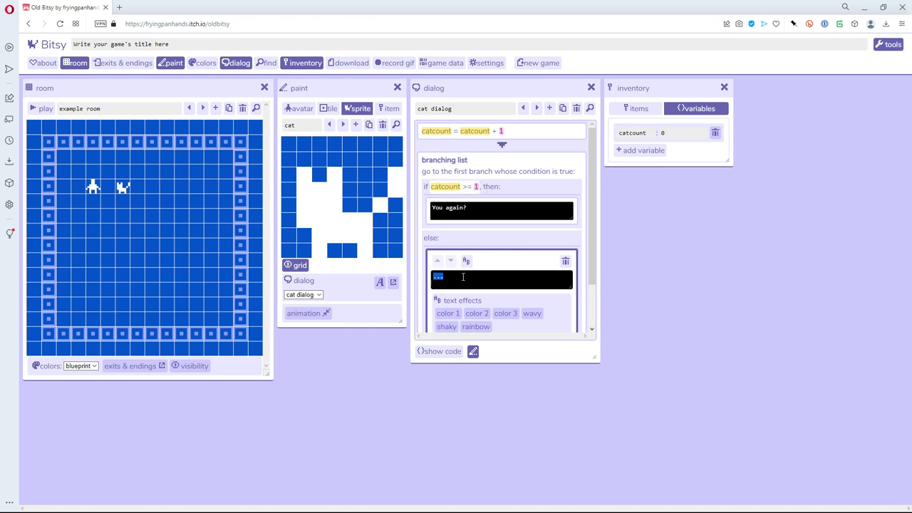
pyautogui.write("Hi, we've never met.")
# Step: Play-test the branching dialog by bumping into the cat twice while watching catcount, and stop the game
pyautogui.click(43, 109)
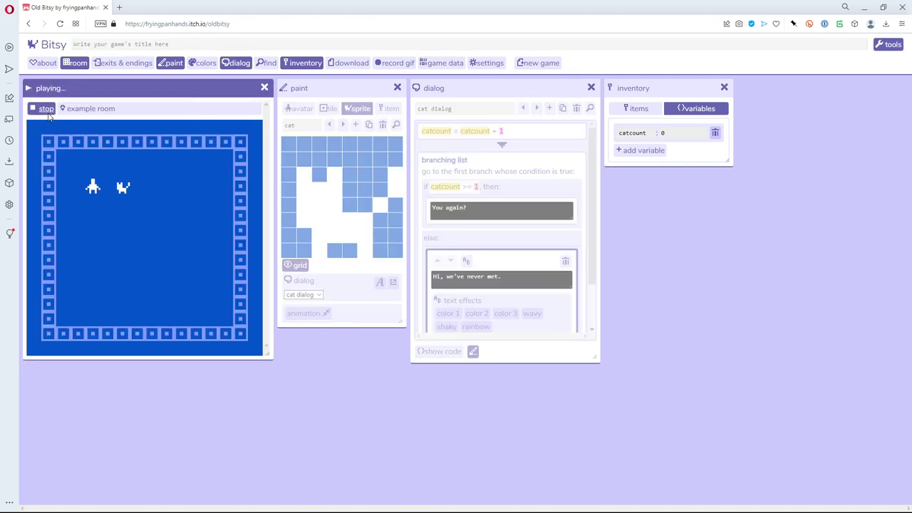
pyautogui.press('Right')
pyautogui.press('Right')
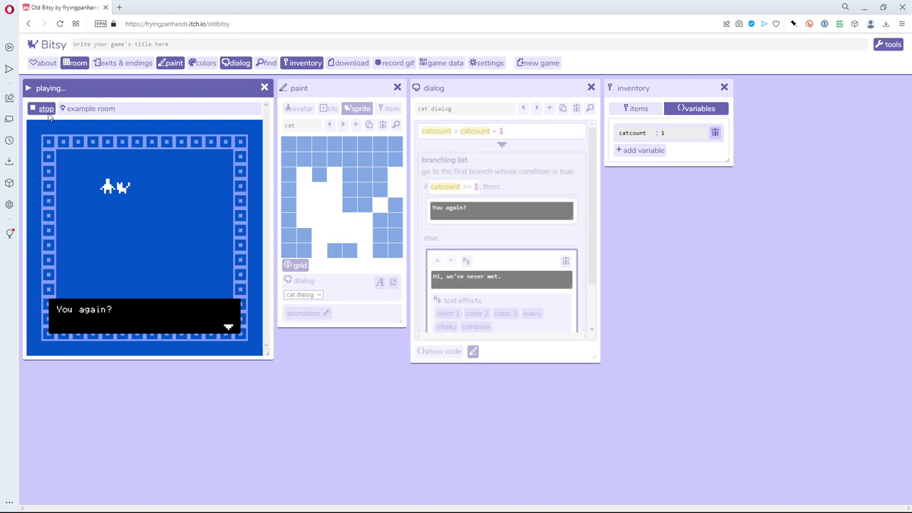
pyautogui.press('Left')
pyautogui.press('Left')
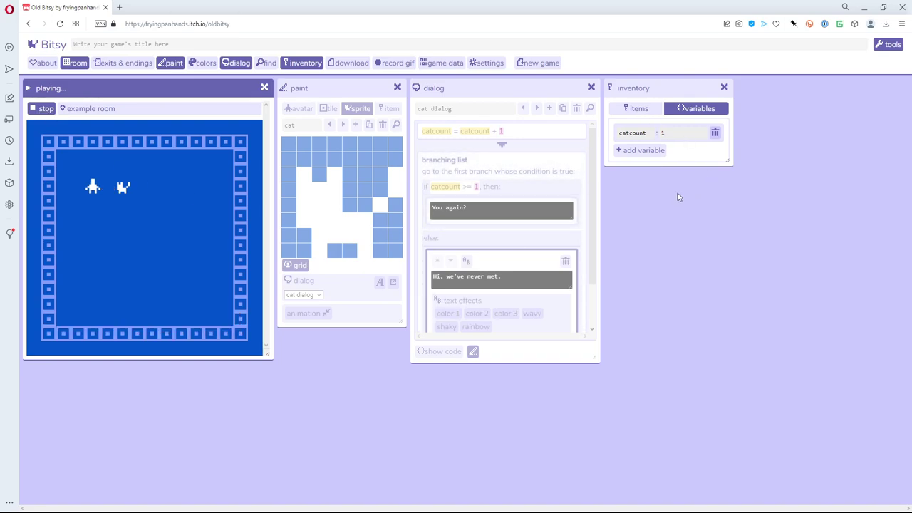
pyautogui.press('Right')
pyautogui.press('Right')
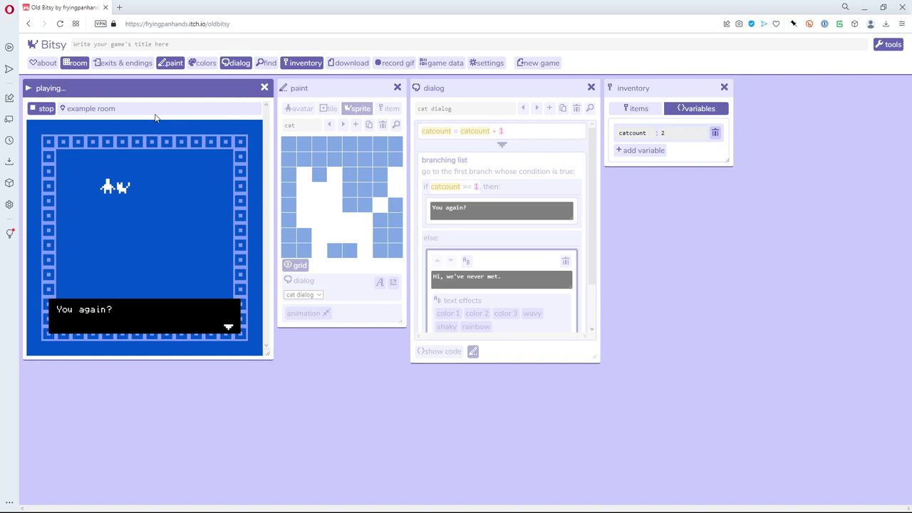
pyautogui.click(42, 109)
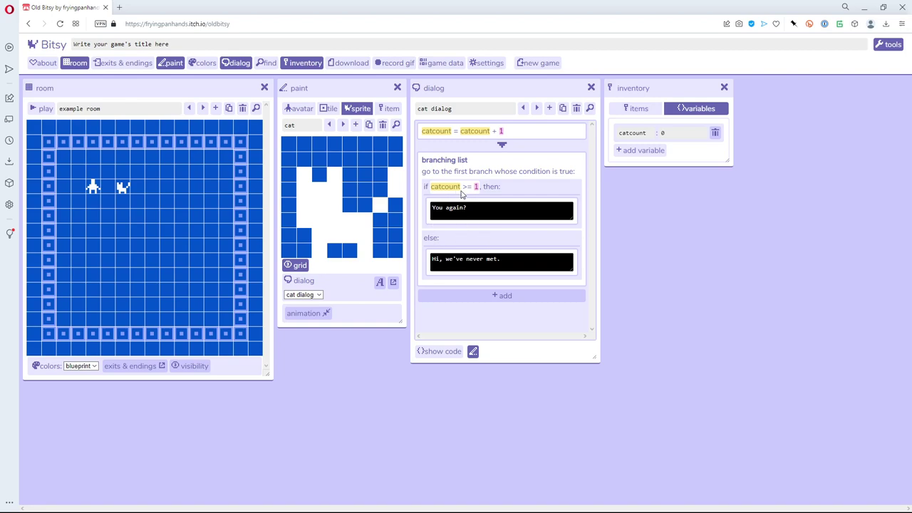
# Step: Move the catcount = catcount + 1 action below the branching list
pyautogui.click(535, 136)
pyautogui.click(442, 134)
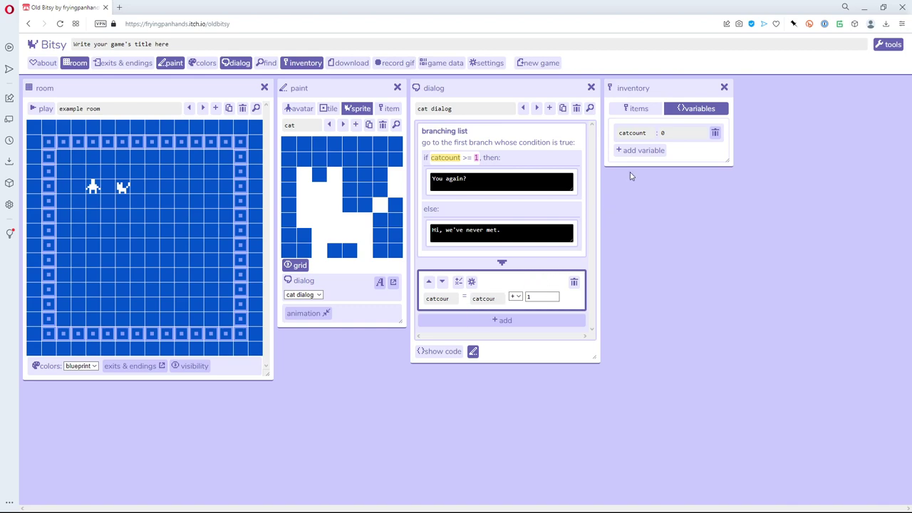
# Step: Play-test the reordered cat dialog by talking to the cat several times, check the catcount variable, and stop the game
pyautogui.click(43, 108)
pyautogui.press('Right')
pyautogui.press('Right')
pyautogui.press('Right')
pyautogui.press('Left')
pyautogui.press('Left')
pyautogui.press('Right')
pyautogui.press('Right')
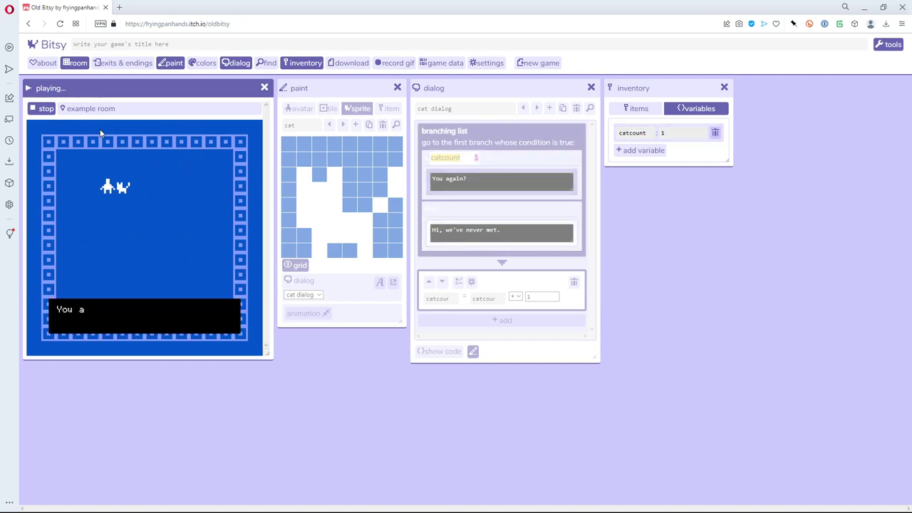
pyautogui.press('Right')
pyautogui.press('Right')
pyautogui.press('Left')
pyautogui.press('Left')
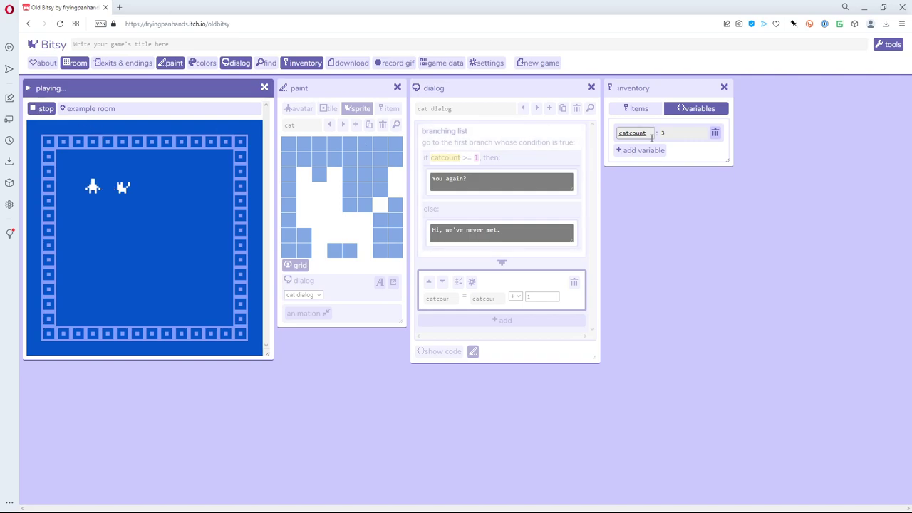
pyautogui.click(42, 108)
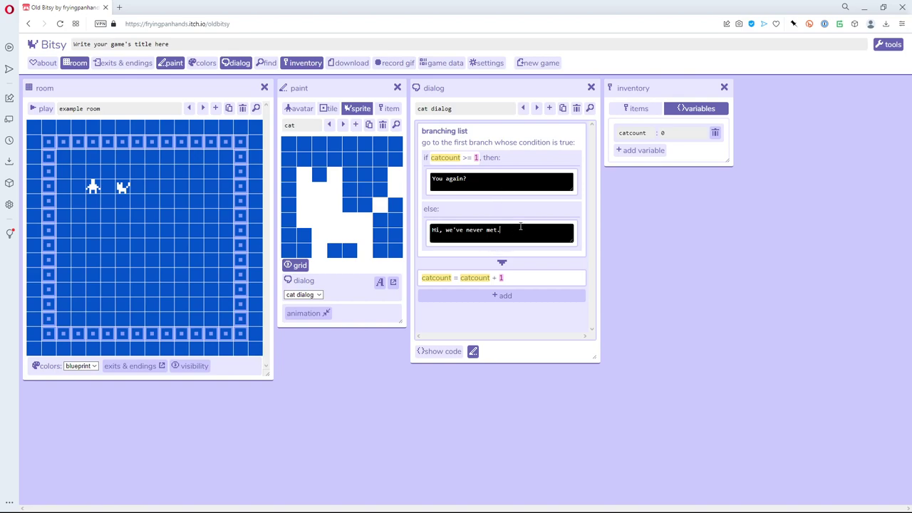
# Step: Extend the catcount >= 1 branch's text to "You again? We've seen each other x times!"
pyautogui.click(463, 238)
pyautogui.click(489, 182)
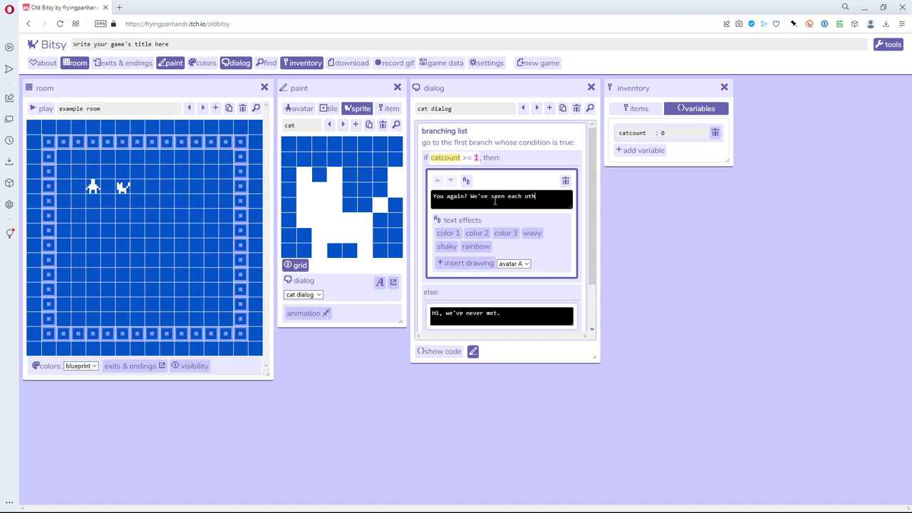
pyautogui.write('er x times!')
pyautogui.click(555, 199)
# Step: Examine the cat dialog's code, including the branch condition, both texts and the catcount increment, and return to the block view
pyautogui.click(439, 351)
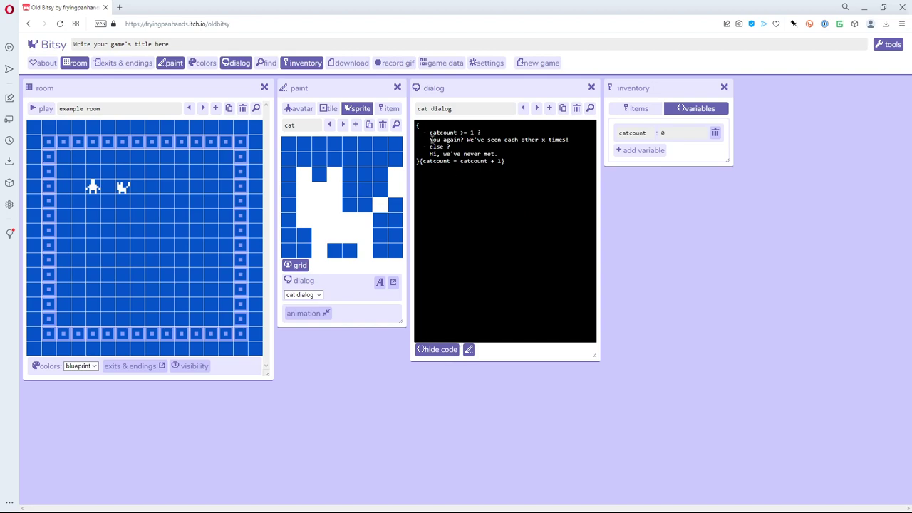
pyautogui.moveTo(417, 125); pyautogui.dragTo(418, 161)
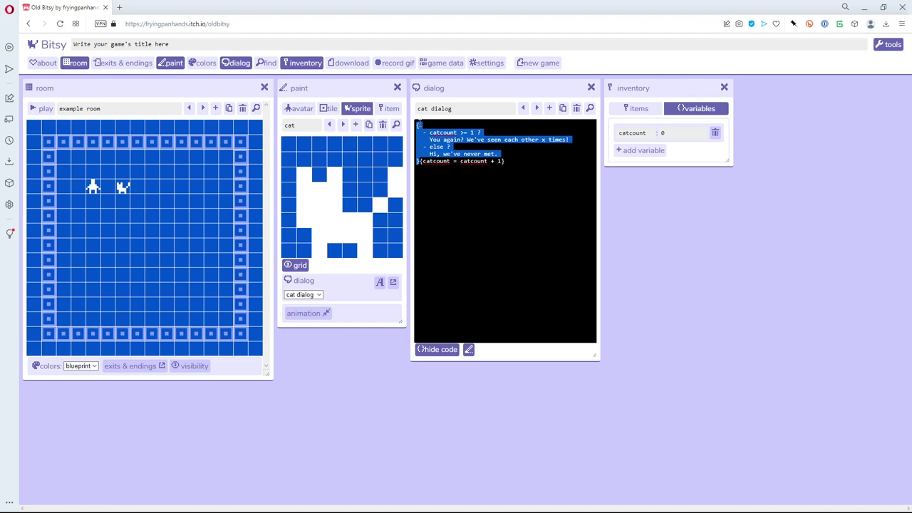
pyautogui.click(431, 133)
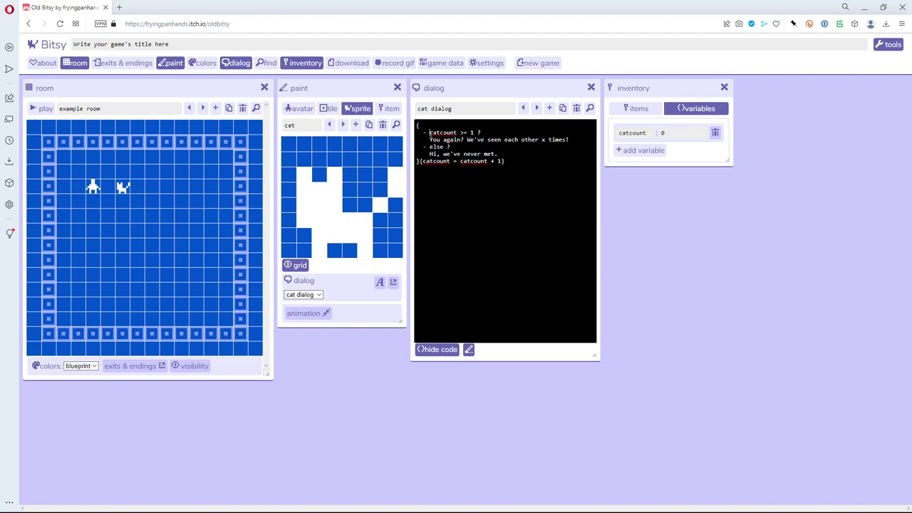
pyautogui.moveTo(425, 132); pyautogui.dragTo(456, 132)
pyautogui.click(474, 133)
pyautogui.tripleClick(484, 133)
pyautogui.click(483, 133)
pyautogui.moveTo(430, 139); pyautogui.dragTo(568, 139)
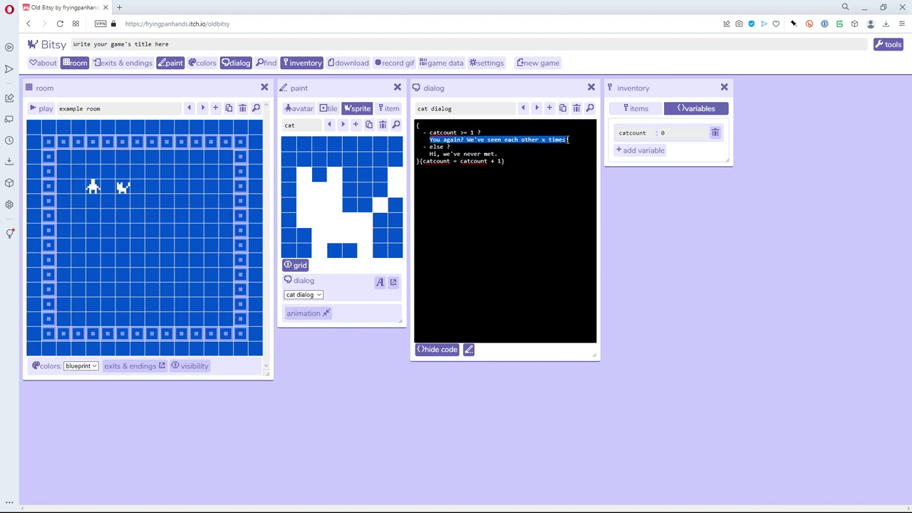
pyautogui.click(430, 153)
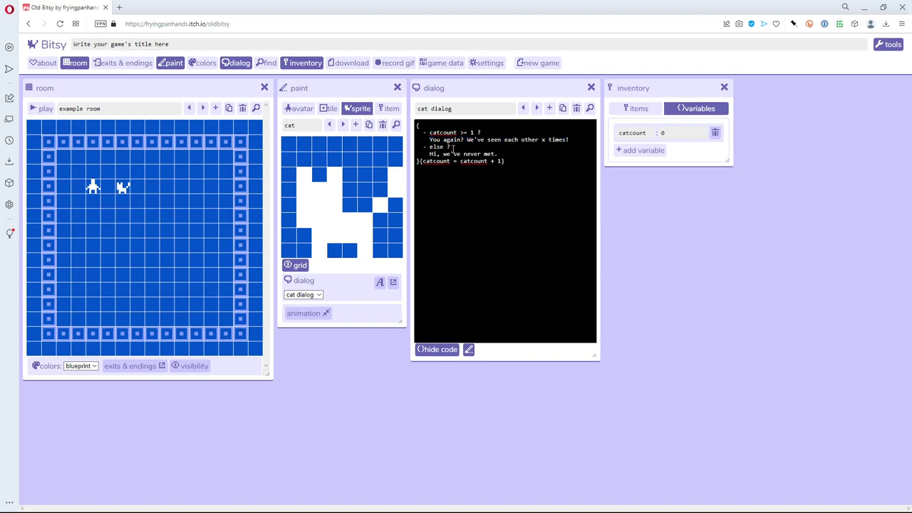
pyautogui.doubleClick(432, 154)
pyautogui.moveTo(432, 154); pyautogui.dragTo(497, 154)
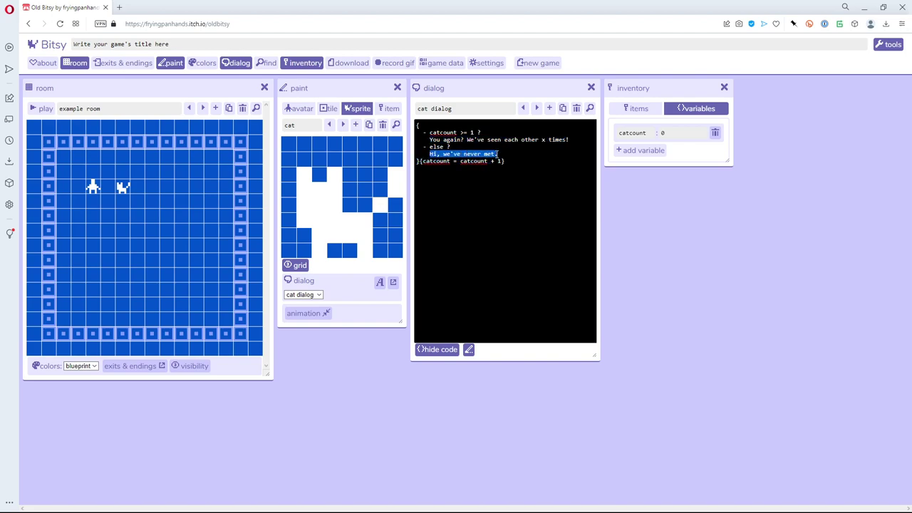
pyautogui.moveTo(421, 162); pyautogui.dragTo(449, 172)
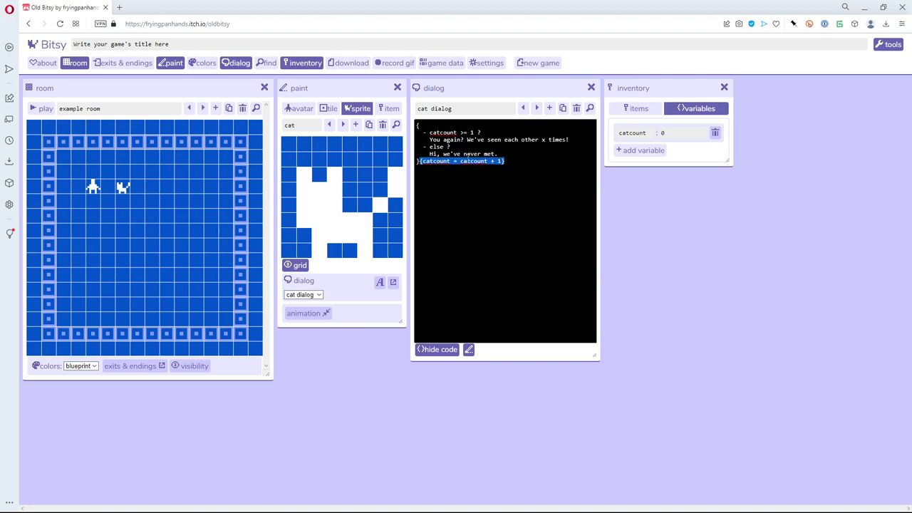
pyautogui.click(510, 161)
pyautogui.moveTo(511, 161); pyautogui.dragTo(421, 163)
pyautogui.click(443, 161)
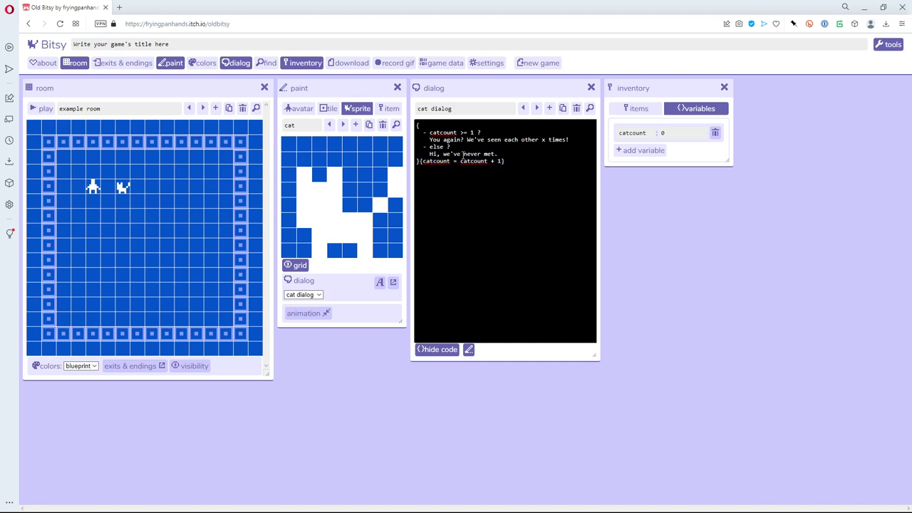
pyautogui.click(438, 349)
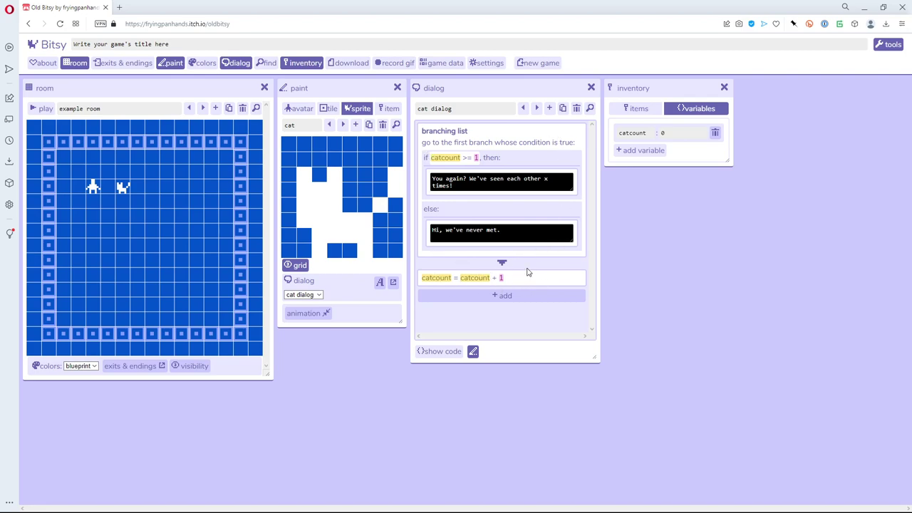
# Step: In the cat dialog's code, replace the x in the "You again?" line with {say catcount}
pyautogui.click(440, 351)
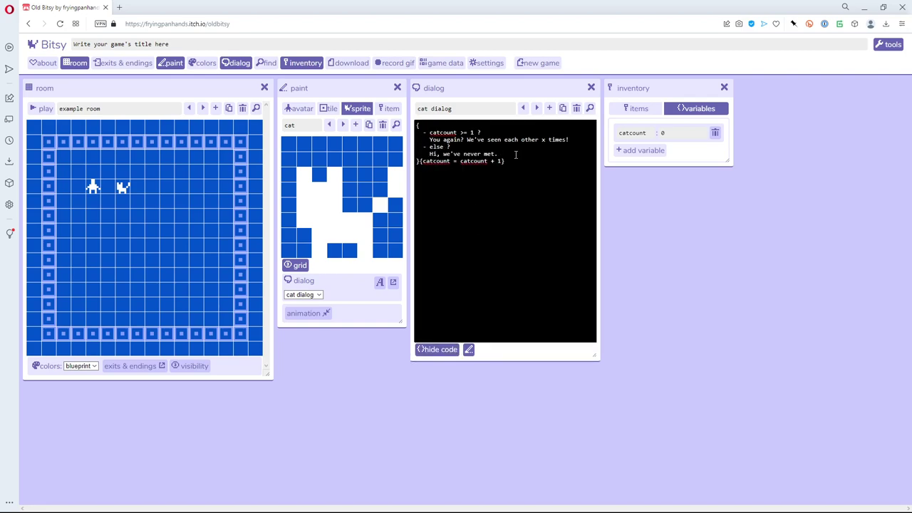
pyautogui.doubleClick(542, 139)
pyautogui.write('{say catcount}')
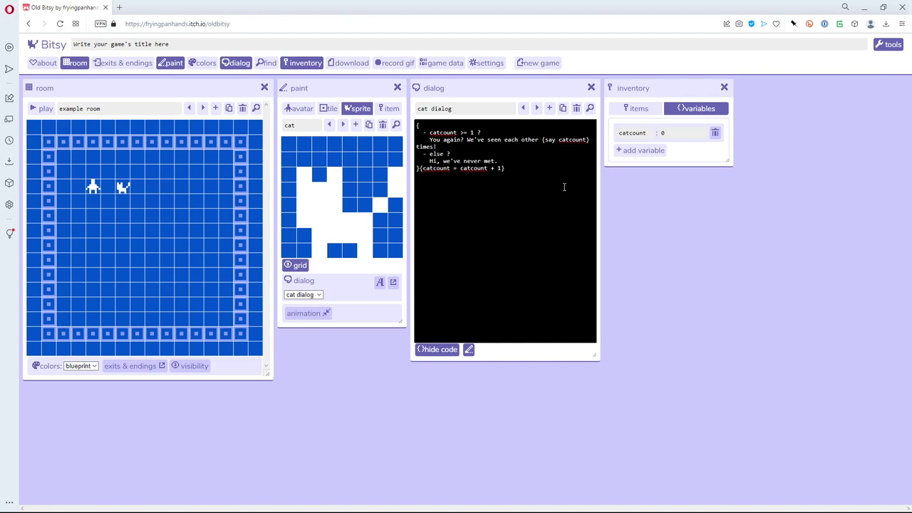
pyautogui.press('Delete')
# Step: Examine how the say catcount code is represented in the cat dialog's block view, and return to the code view
pyautogui.click(439, 349)
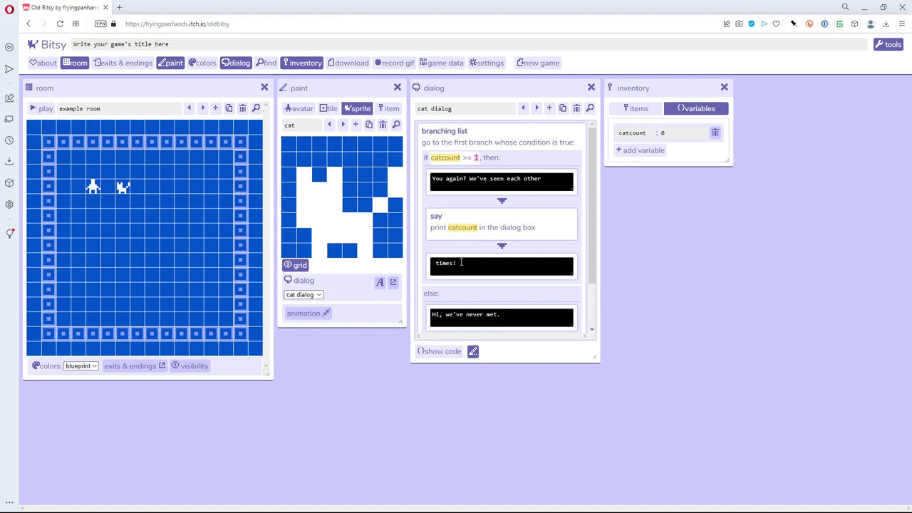
pyautogui.scroll(-1, 534, 208)
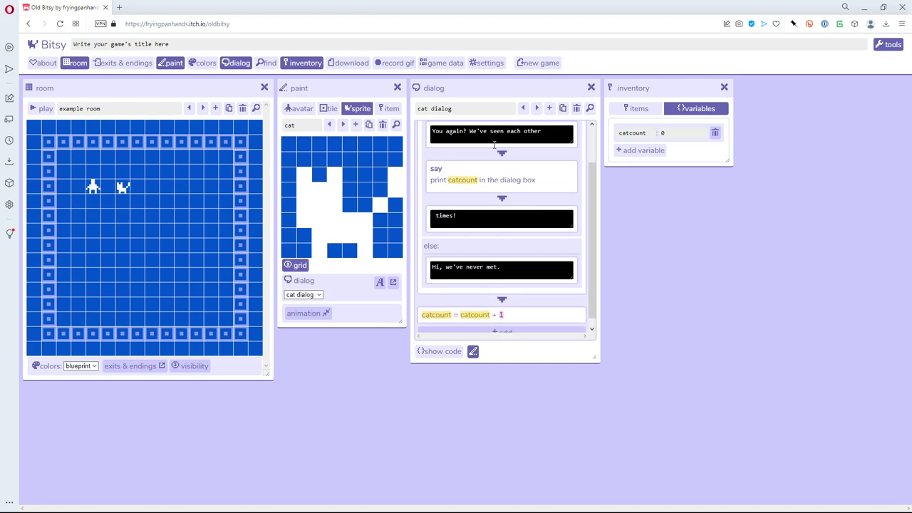
pyautogui.scroll(1, 501, 228)
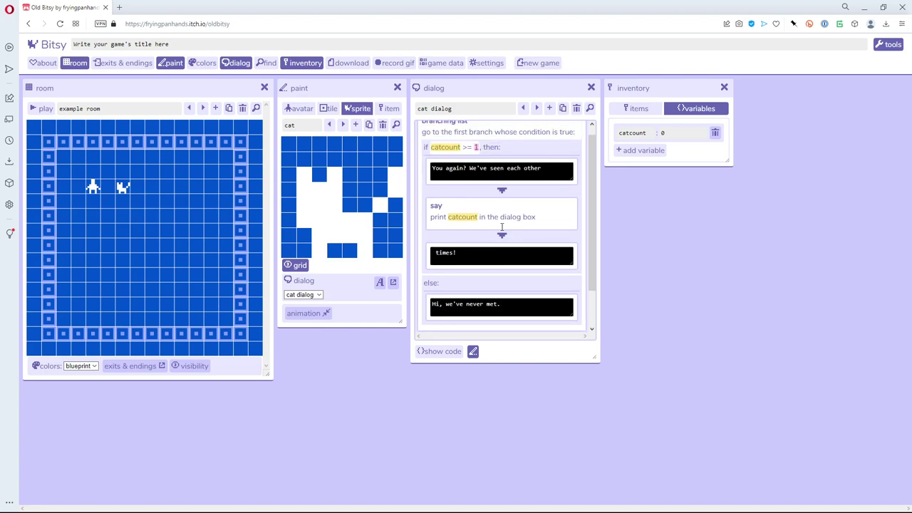
pyautogui.scroll(1, 501, 228)
pyautogui.scroll(-2, 493, 286)
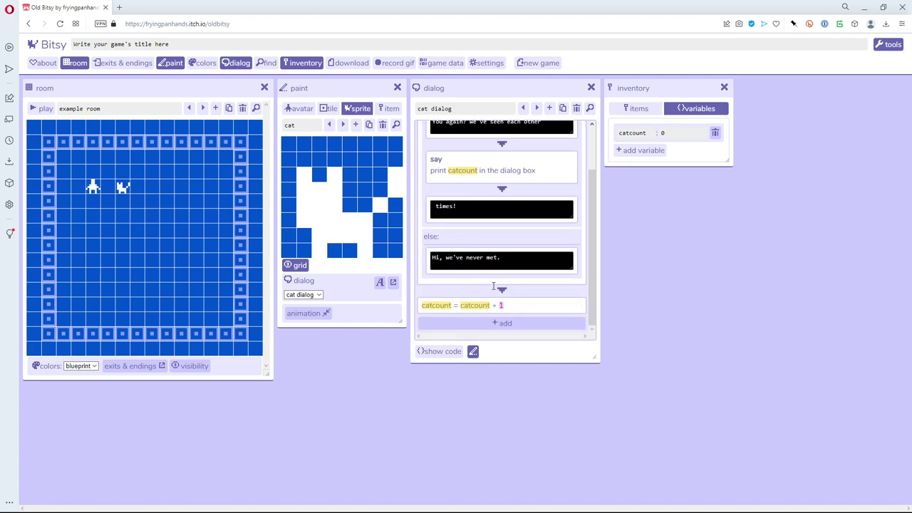
pyautogui.click(452, 353)
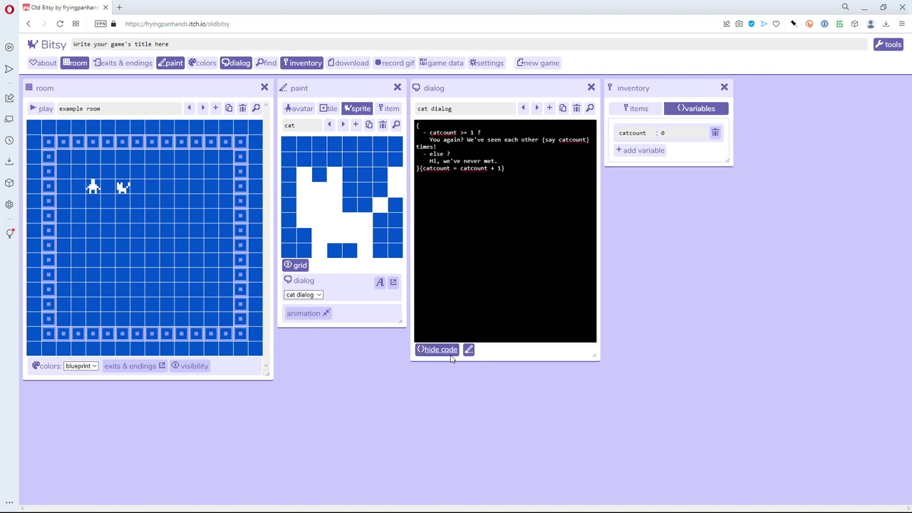
# Step: Return to the cat dialog's block view, playtest the room by talking to the cat repeatedly, and stop the playtest
pyautogui.click(449, 352)
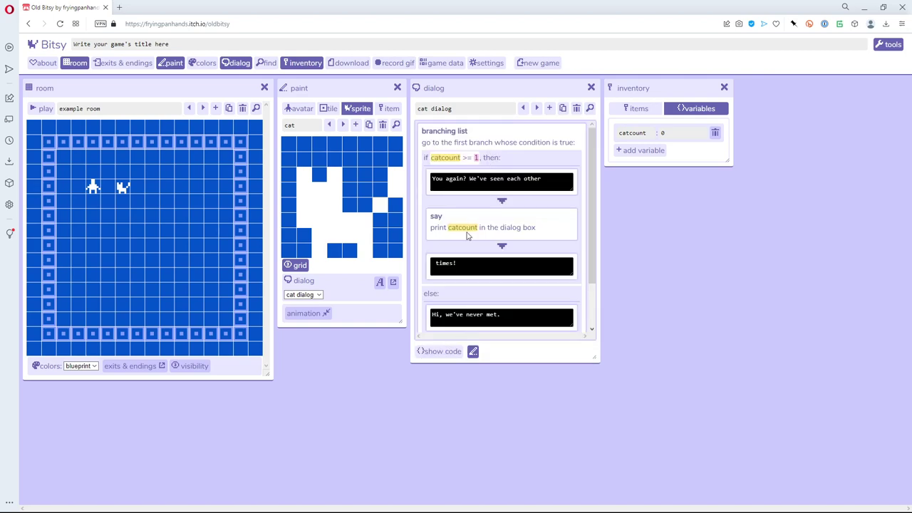
pyautogui.click(49, 109)
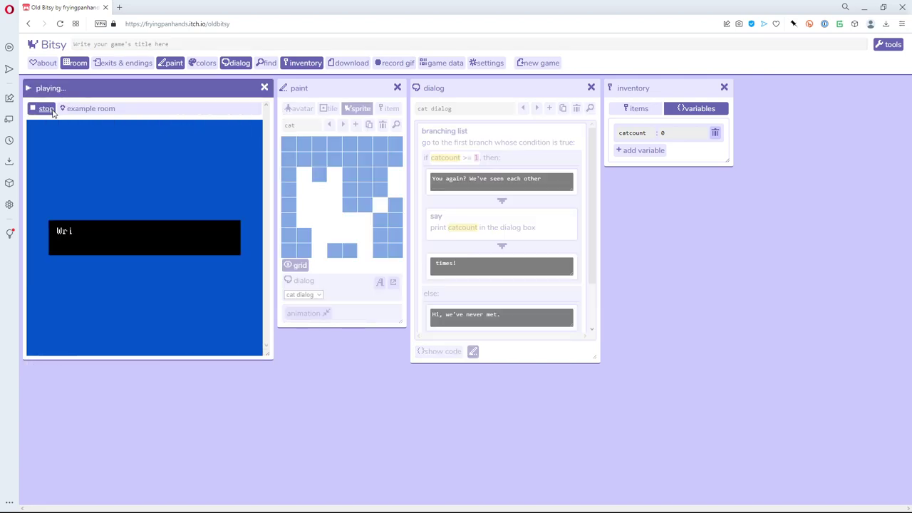
pyautogui.press('Right')
pyautogui.press('Right')
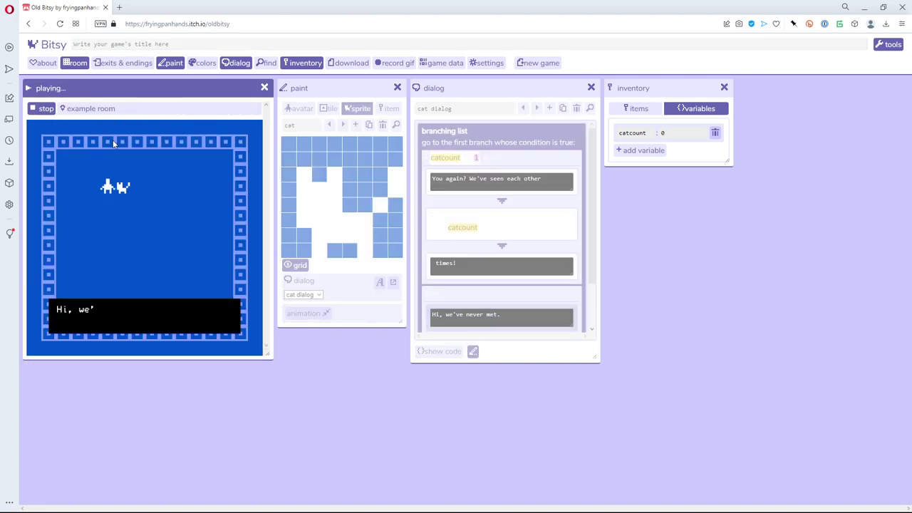
pyautogui.press('Right')
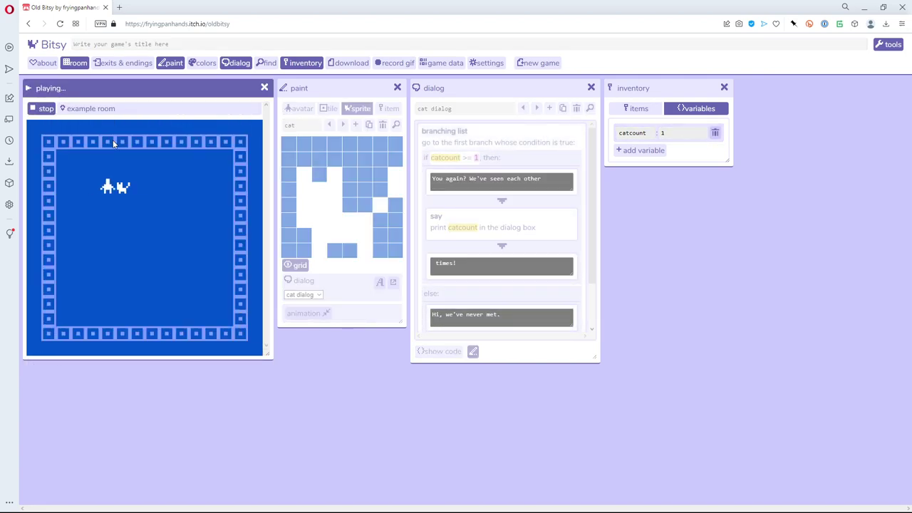
pyautogui.press('Right')
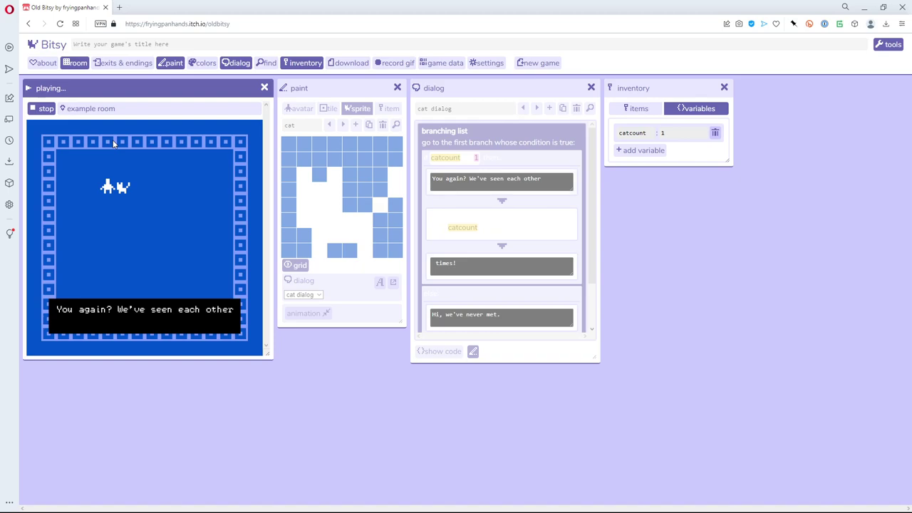
pyautogui.press('Right')
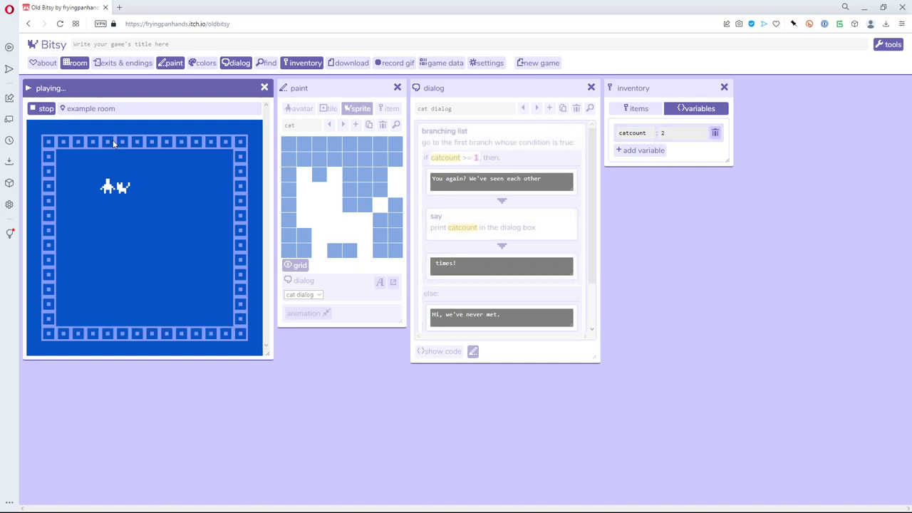
pyautogui.press('Right')
pyautogui.press('Right')
pyautogui.press('Right')
pyautogui.press('Right')
pyautogui.press('Right')
pyautogui.press('Right')
pyautogui.press('Right')
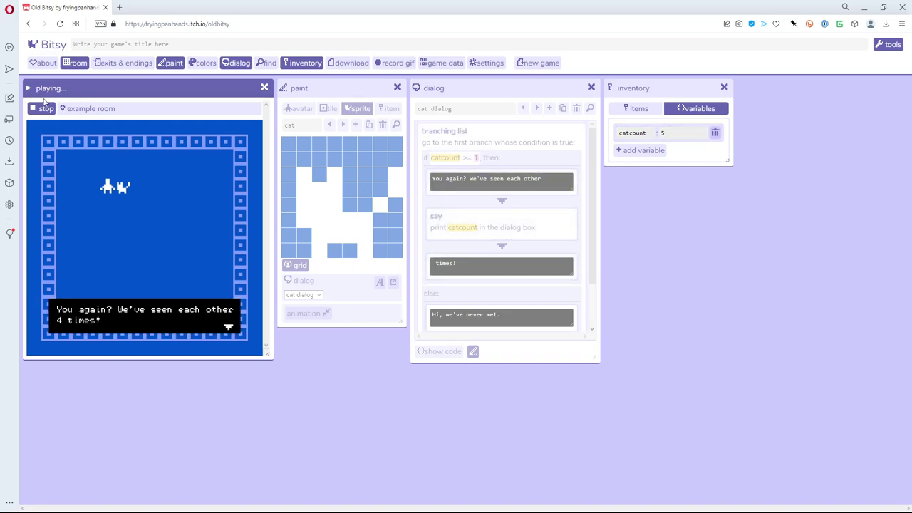
pyautogui.click(44, 109)
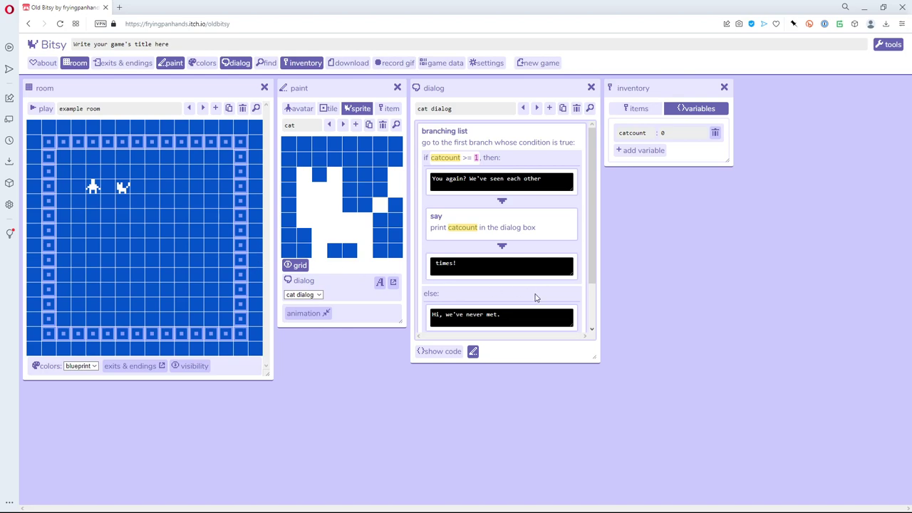
# Step: Examine the order of the cat dialog's branching list, its branch texts and the catcount increment at the end
pyautogui.scroll(-2, 577, 292)
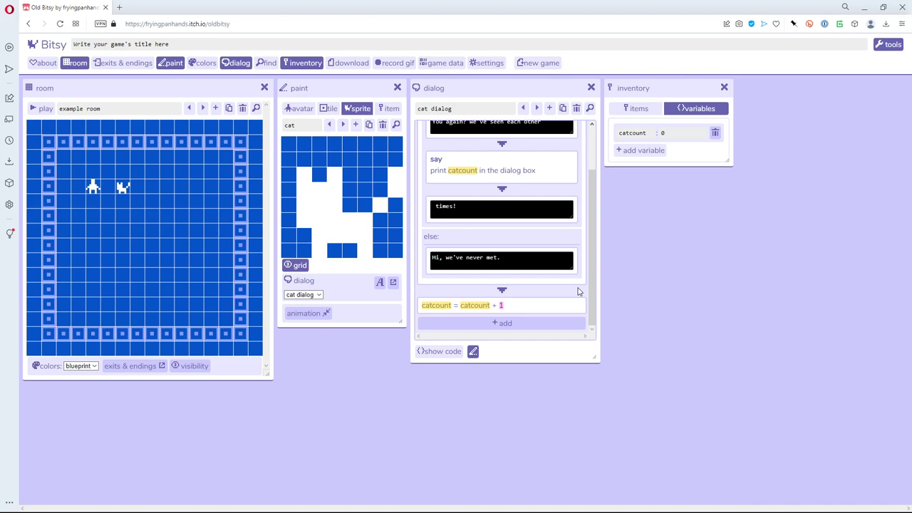
pyautogui.scroll(2, 577, 292)
pyautogui.scroll(-2, 578, 292)
pyautogui.scroll(1, 508, 252)
pyautogui.scroll(2, 508, 253)
pyautogui.scroll(-2, 508, 252)
pyautogui.scroll(2, 508, 253)
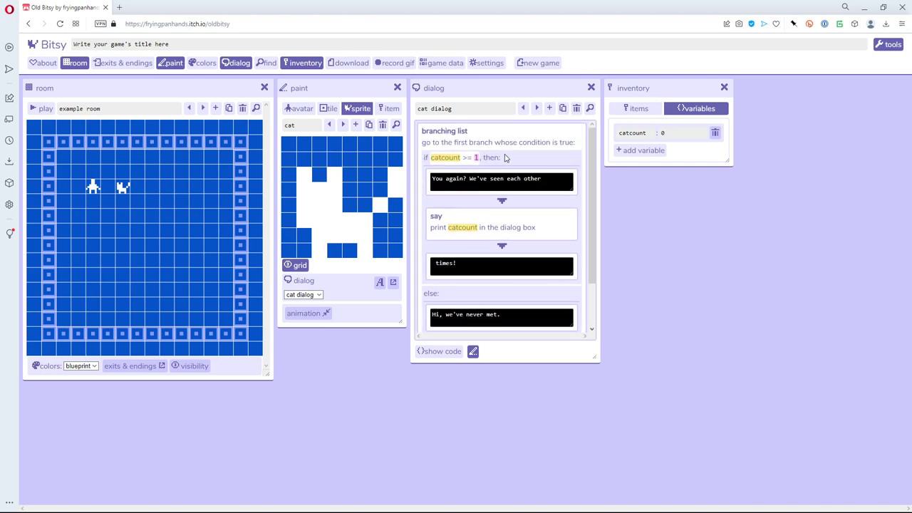
pyautogui.scroll(-1, 508, 160)
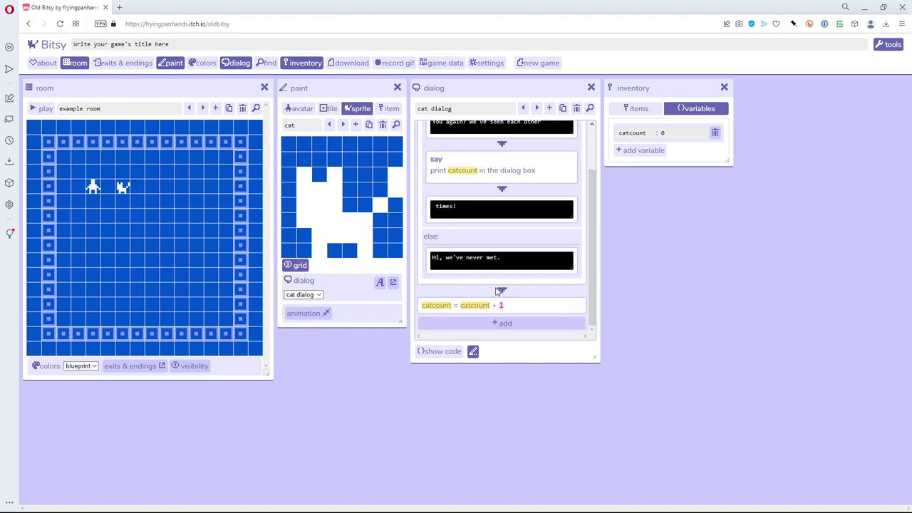
pyautogui.scroll(1, 491, 179)
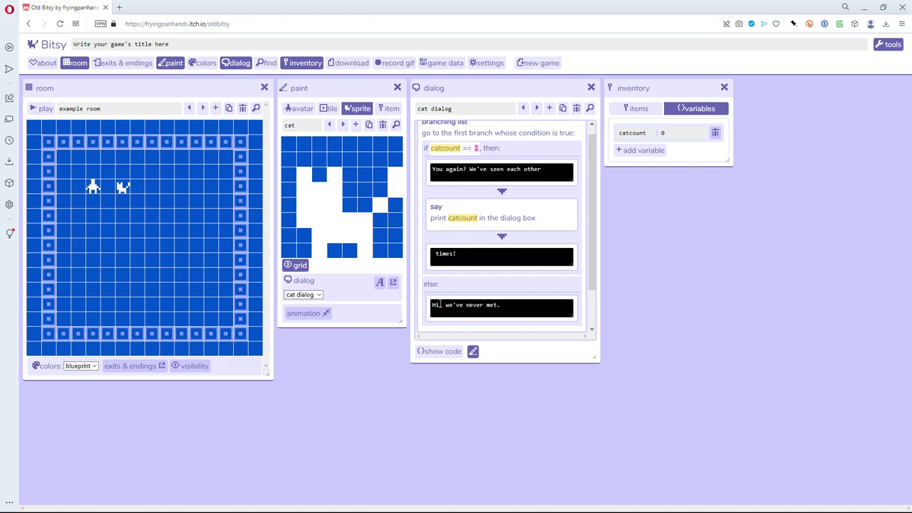
pyautogui.scroll(-1, 479, 292)
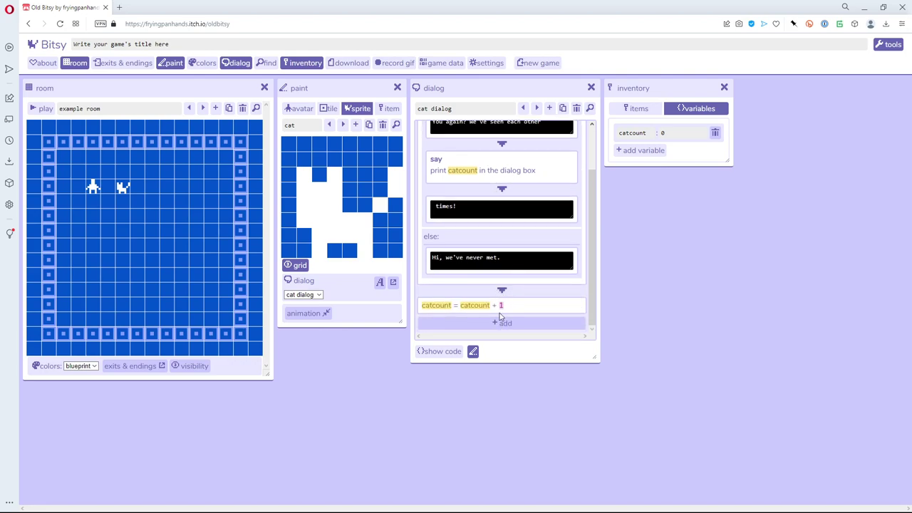
# Step: Add a second branching list after the catcount increment in the cat dialog and select its first branch for editing
pyautogui.click(498, 325)
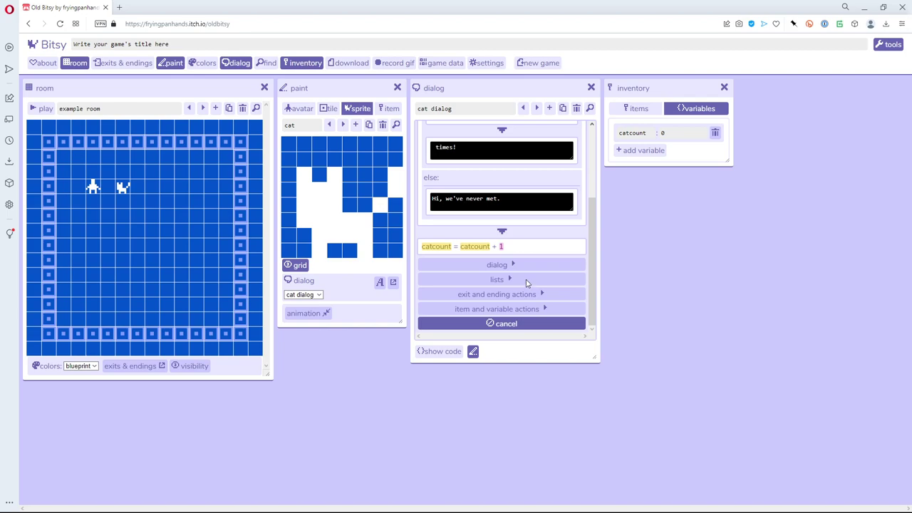
pyautogui.click(511, 278)
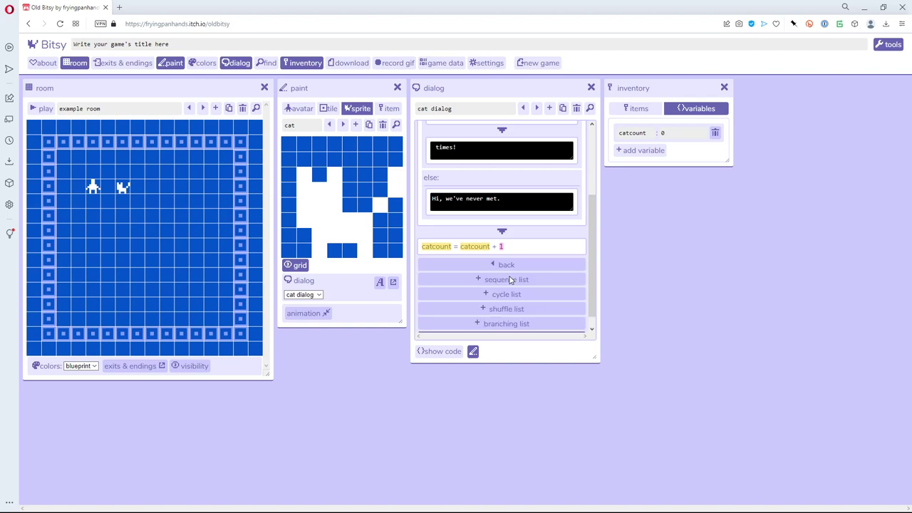
pyautogui.click(526, 325)
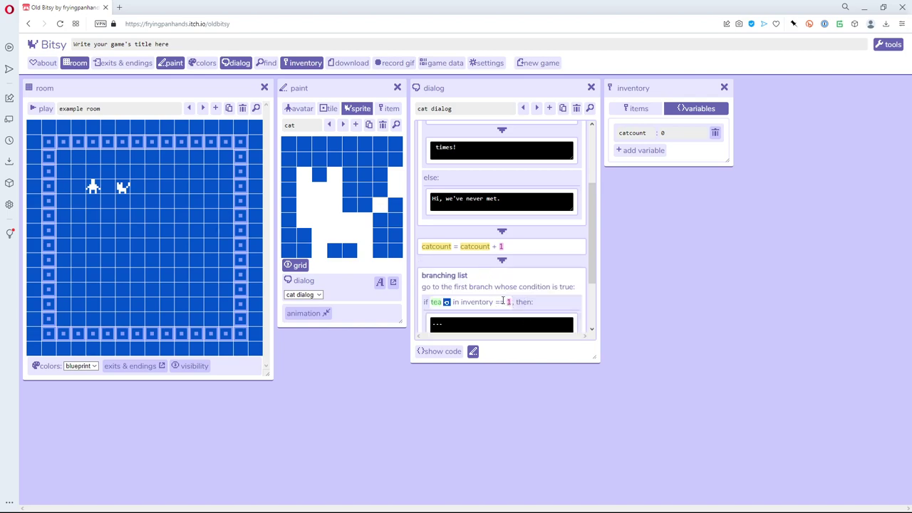
pyautogui.click(501, 305)
pyautogui.scroll(-1, 499, 307)
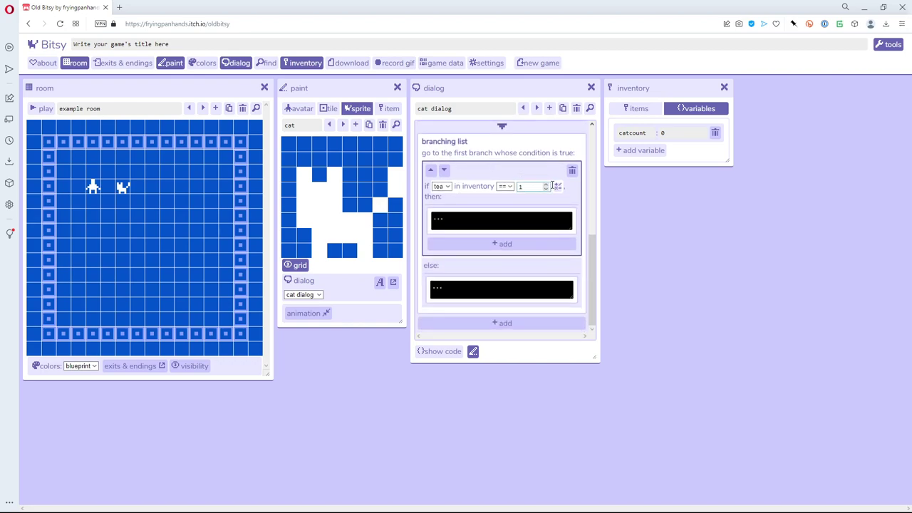
# Step: Replace the new branch's condition with catcount == 3 and save it
pyautogui.click(558, 189)
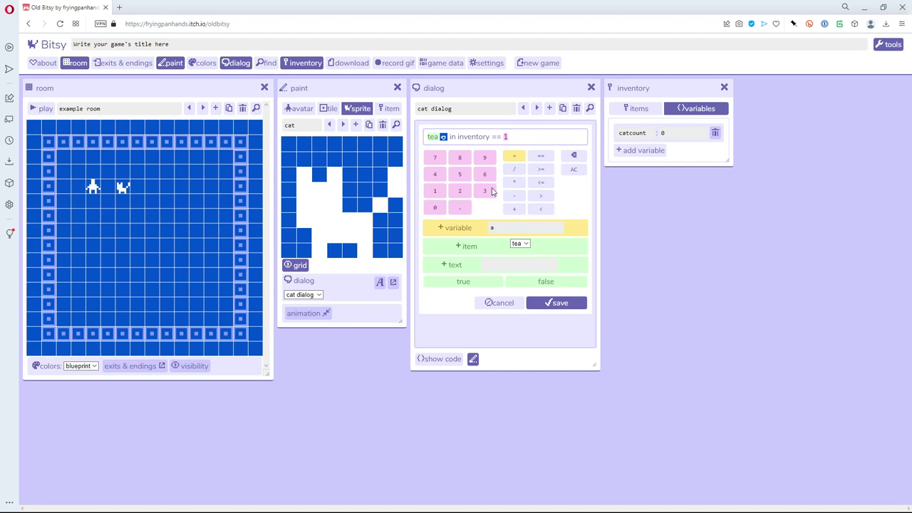
pyautogui.click(574, 170)
pyautogui.click(491, 227)
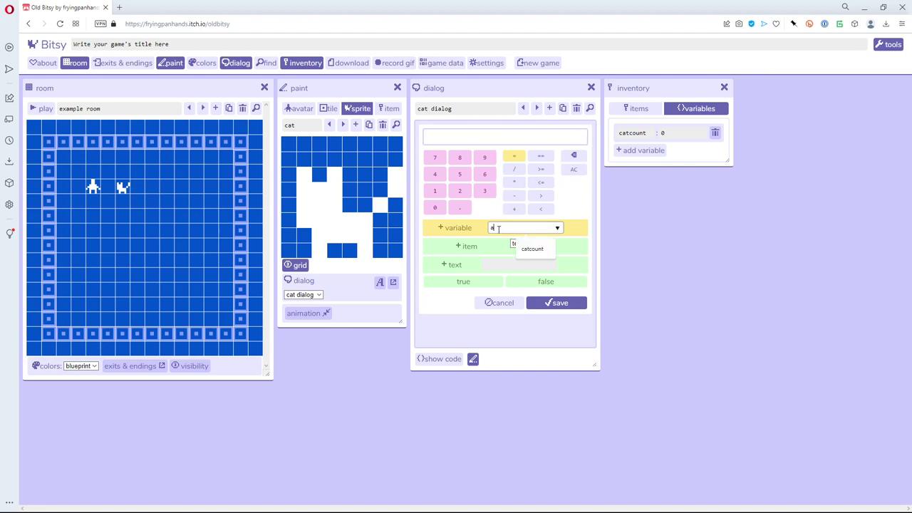
pyautogui.click(534, 249)
pyautogui.click(467, 228)
pyautogui.click(539, 156)
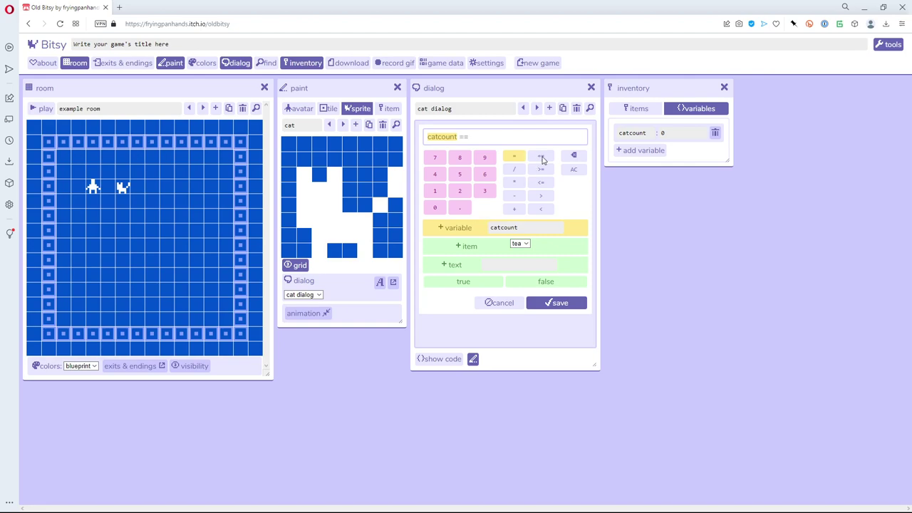
pyautogui.click(485, 191)
pyautogui.click(559, 305)
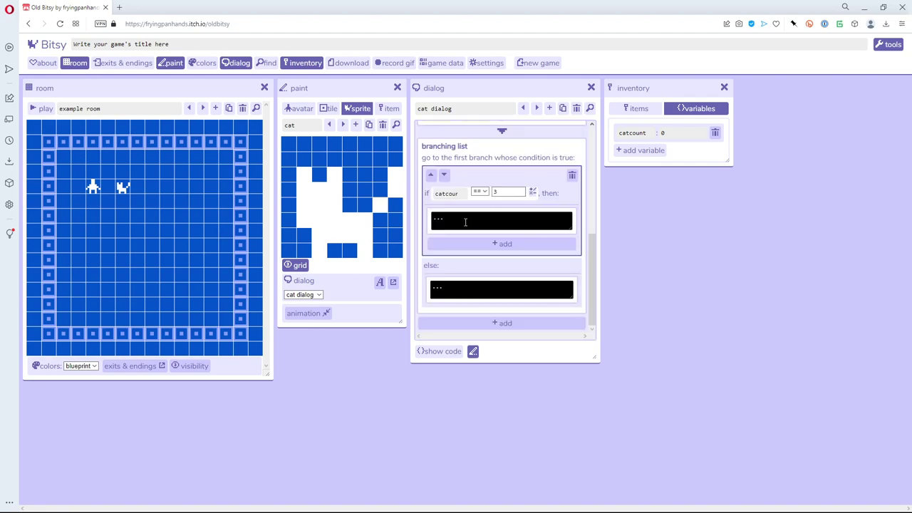
# Step: Set the catcount == 3 branch's text to "Here's a key."
pyautogui.click(465, 222)
pyautogui.moveTo(446, 218); pyautogui.dragTo(428, 216)
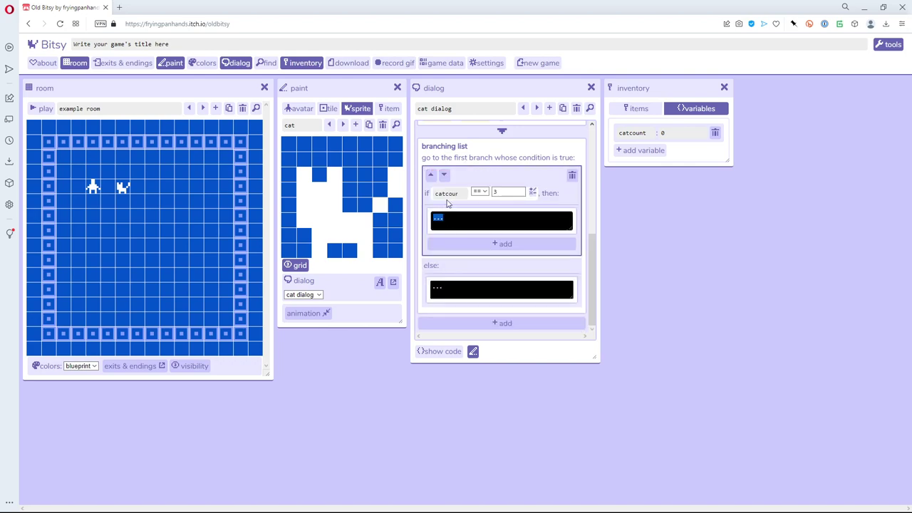
pyautogui.write("Here's a key.")
# Step: Add a set item count action to the catcount == 3 branch that sets the key in the inventory to 1
pyautogui.click(503, 244)
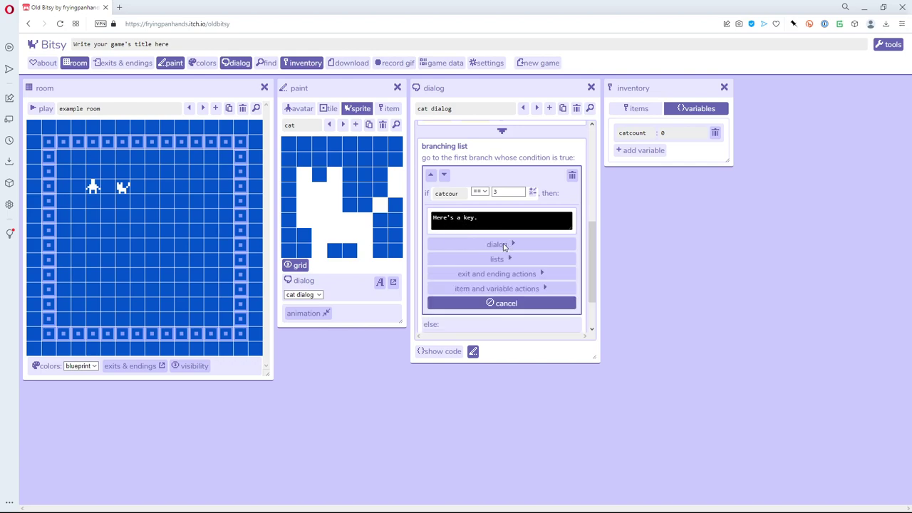
pyautogui.click(518, 288)
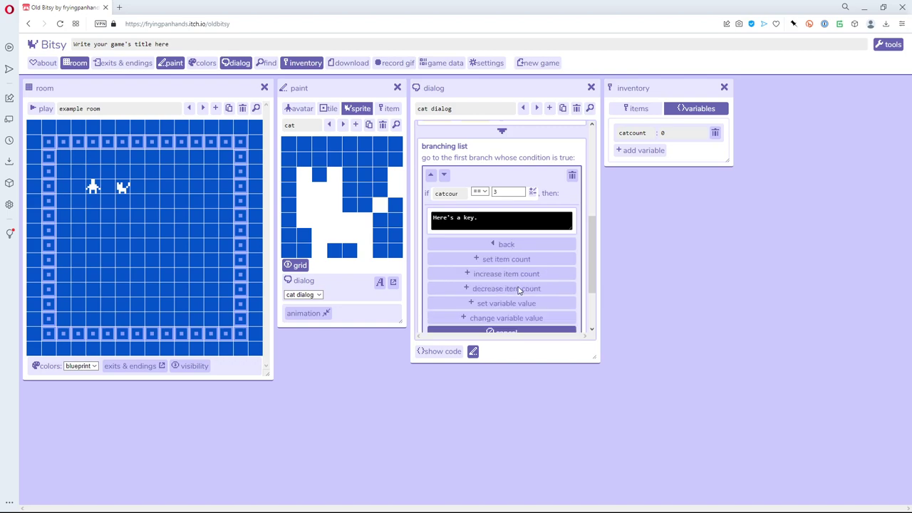
pyautogui.click(487, 259)
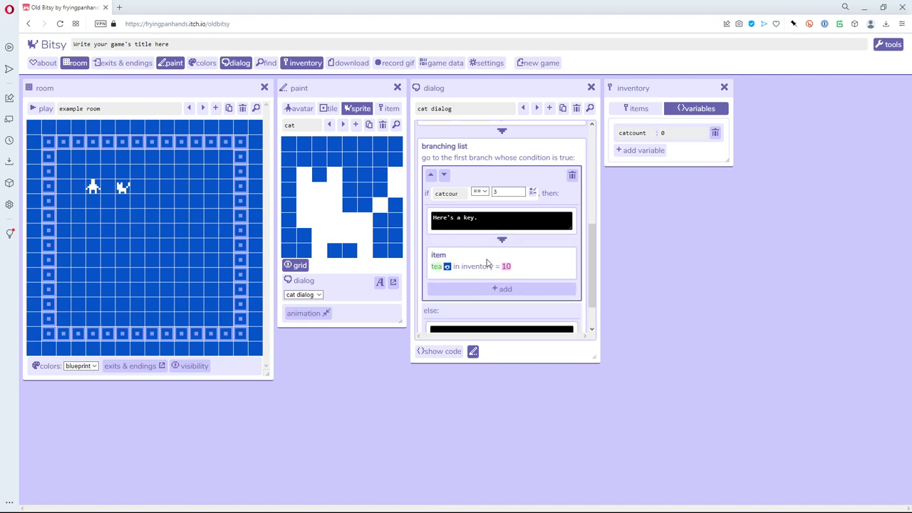
pyautogui.click(438, 278)
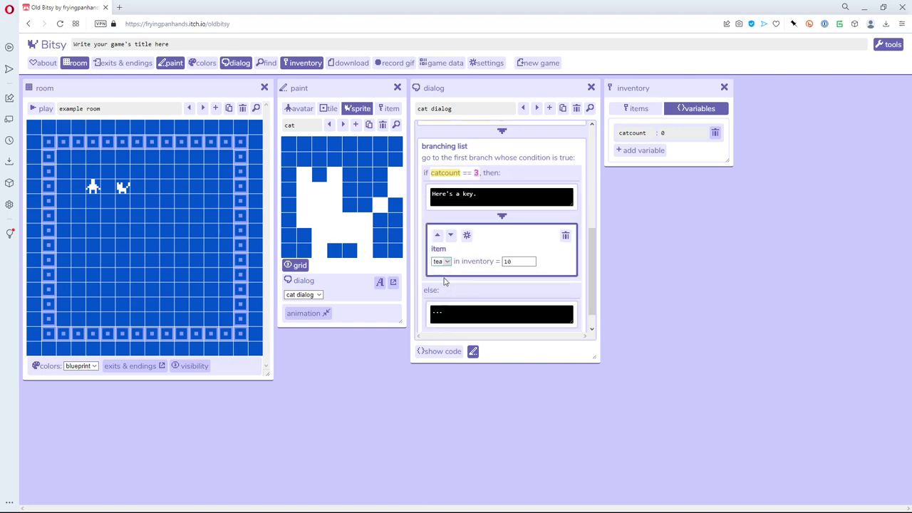
pyautogui.doubleClick(528, 262)
pyautogui.write('1')
pyautogui.click(542, 218)
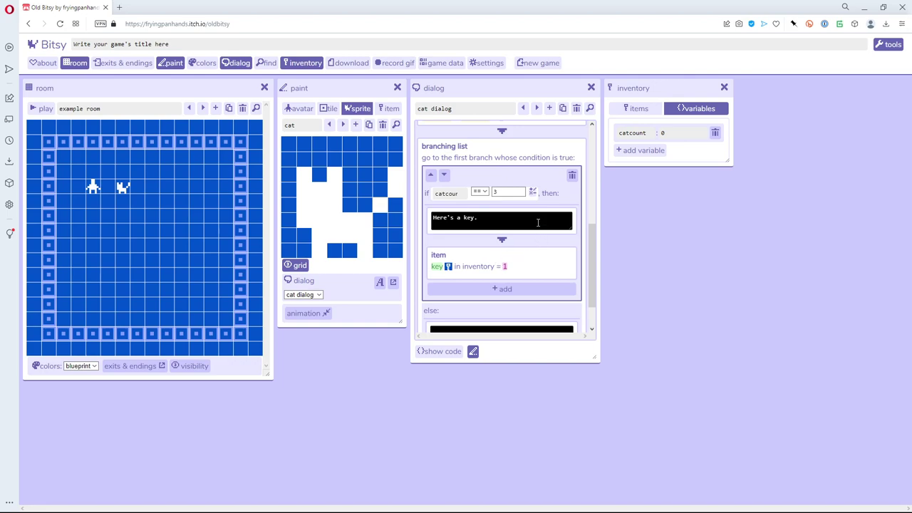
# Step: Make the dialog panel taller
pyautogui.scroll(1, 538, 227)
pyautogui.scroll(-2, 538, 226)
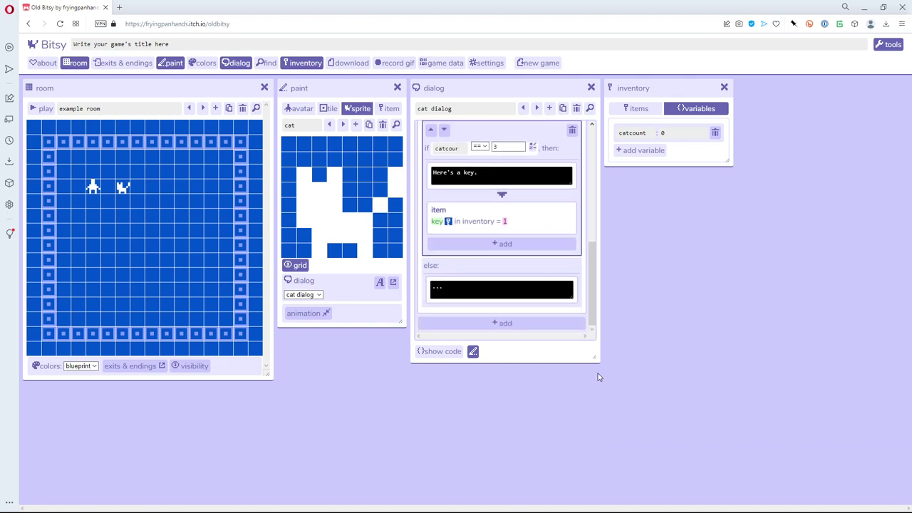
pyautogui.moveTo(597, 360); pyautogui.dragTo(599, 474)
pyautogui.scroll(1, 564, 335)
pyautogui.scroll(-2, 563, 326)
pyautogui.scroll(3, 556, 289)
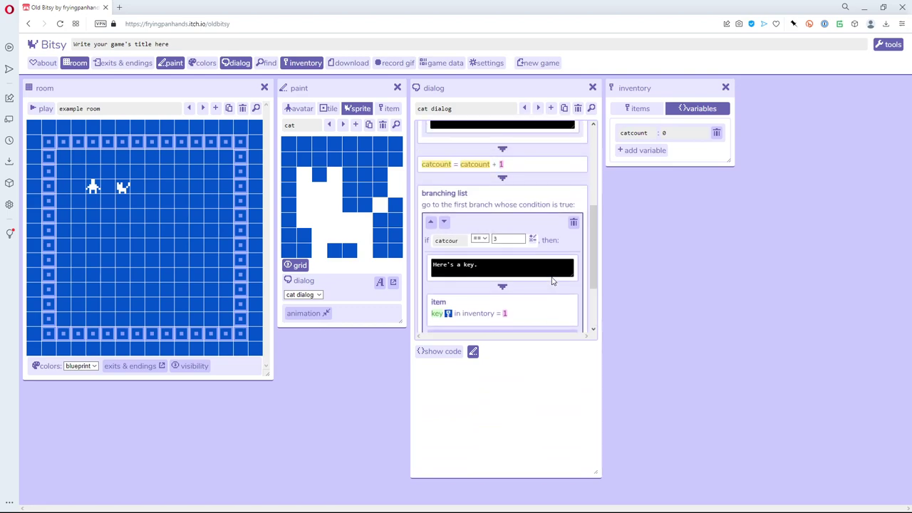
# Step: Move the catcount = catcount + 1 action below the catcount == 3 branching list and review the order of the dialog's blocks
pyautogui.scroll(1, 550, 259)
pyautogui.scroll(-2, 549, 256)
pyautogui.scroll(1, 543, 238)
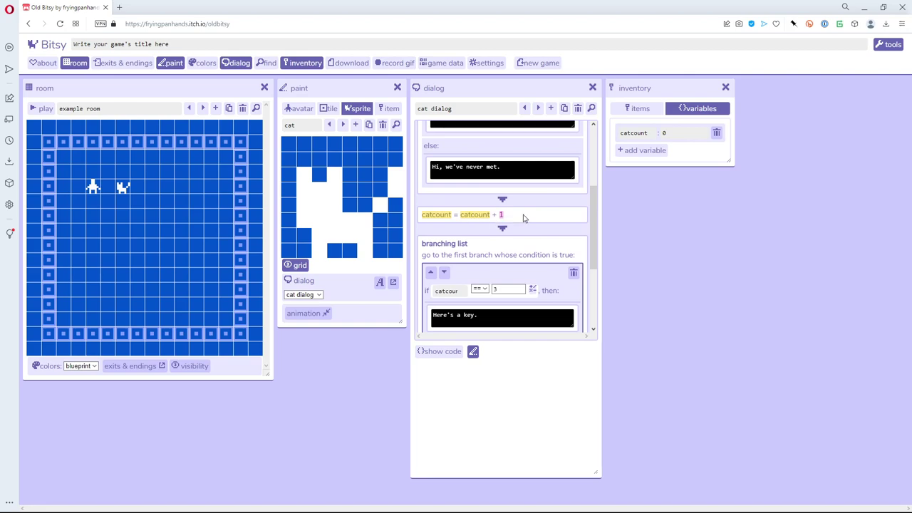
pyautogui.click(528, 219)
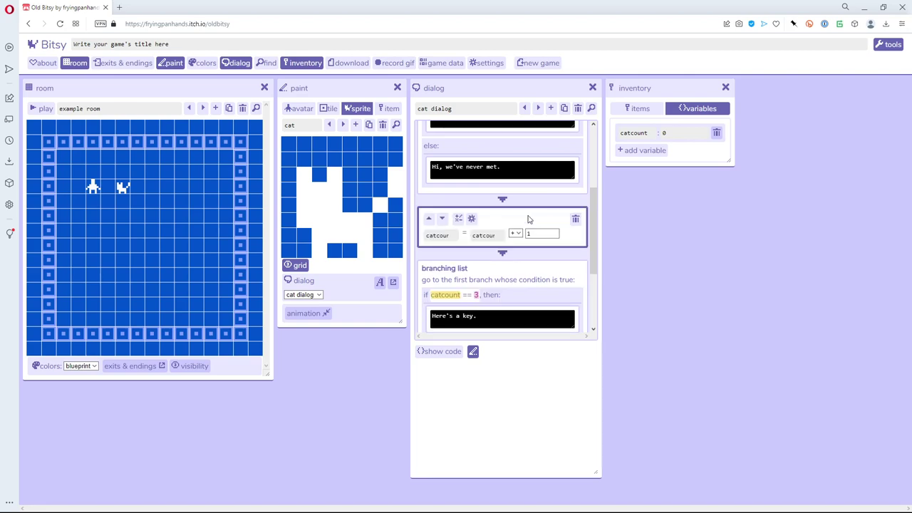
pyautogui.click(443, 217)
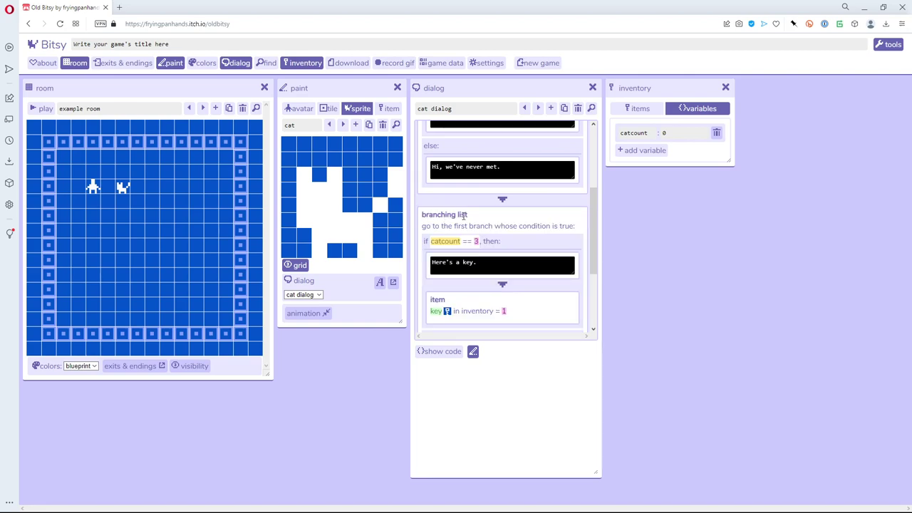
pyautogui.scroll(2, 512, 225)
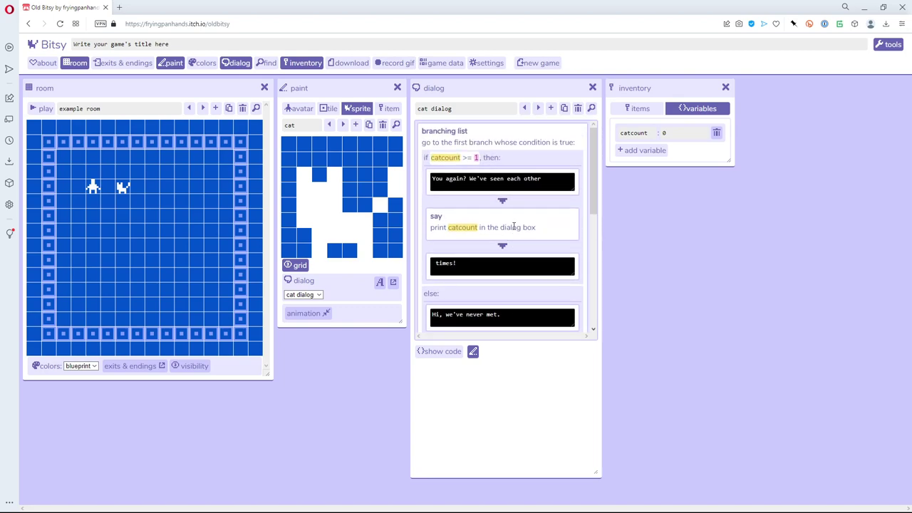
pyautogui.click(468, 157)
pyautogui.scroll(-1, 534, 197)
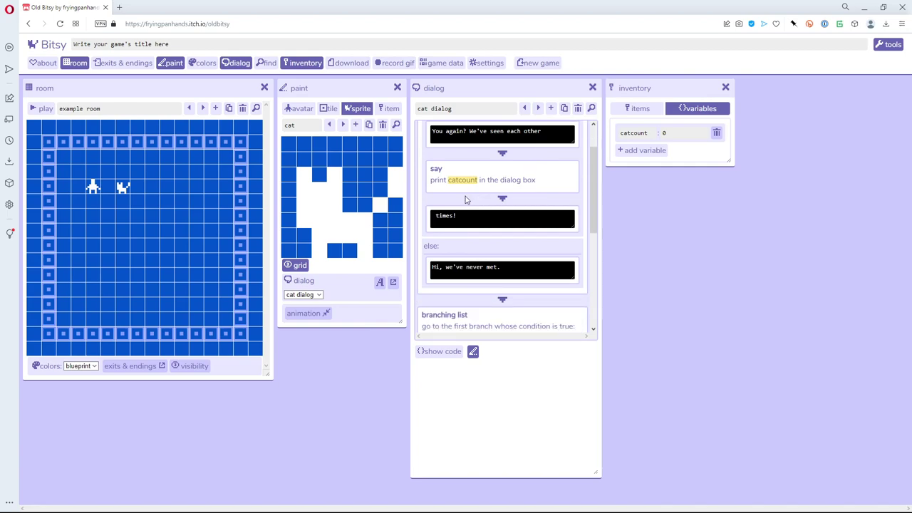
pyautogui.scroll(-2, 467, 223)
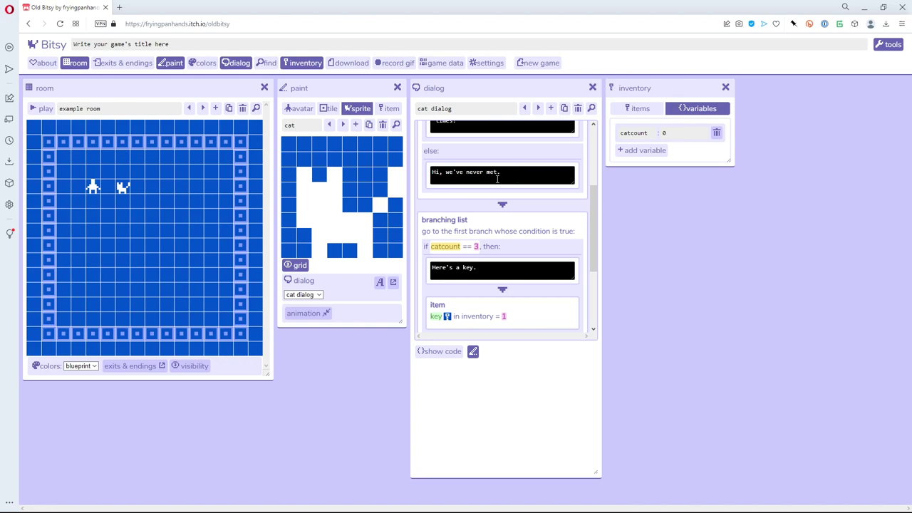
# Step: Remove the else branch from the catcount == 3 branching list
pyautogui.scroll(-1, 519, 179)
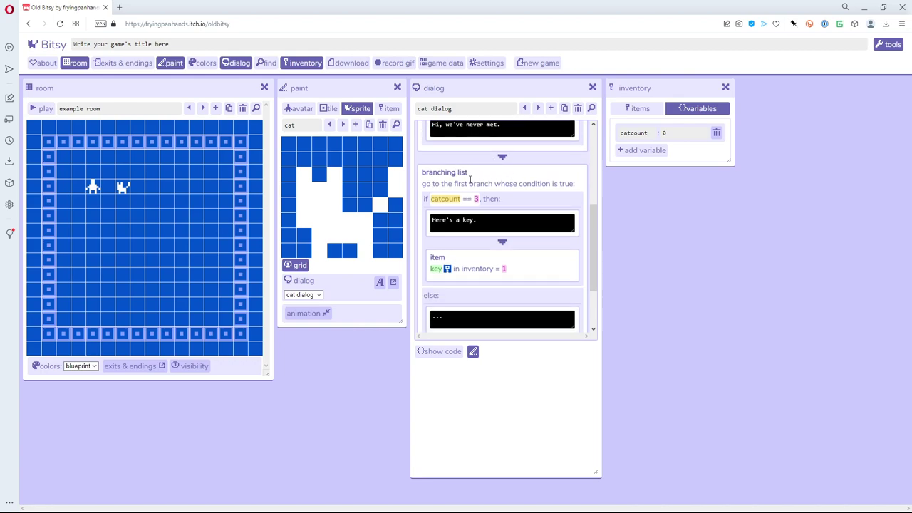
pyautogui.scroll(-1, 469, 184)
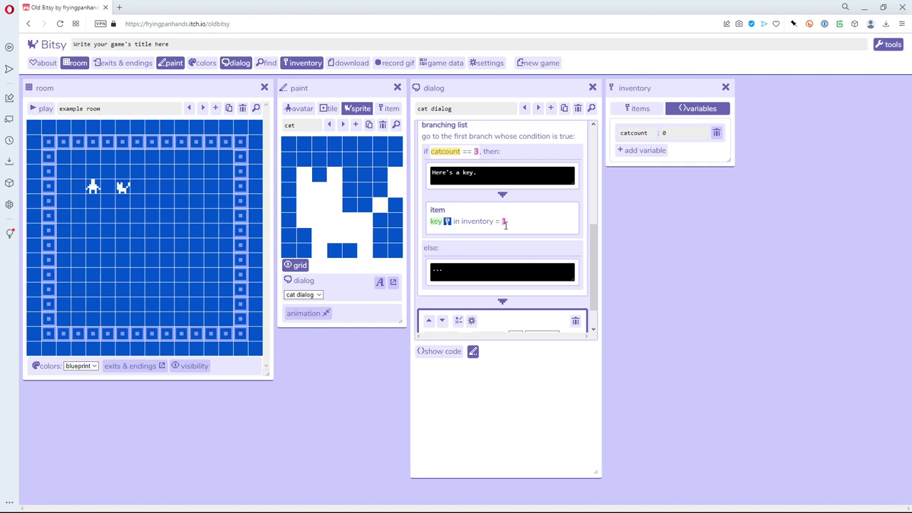
pyautogui.scroll(-1, 506, 226)
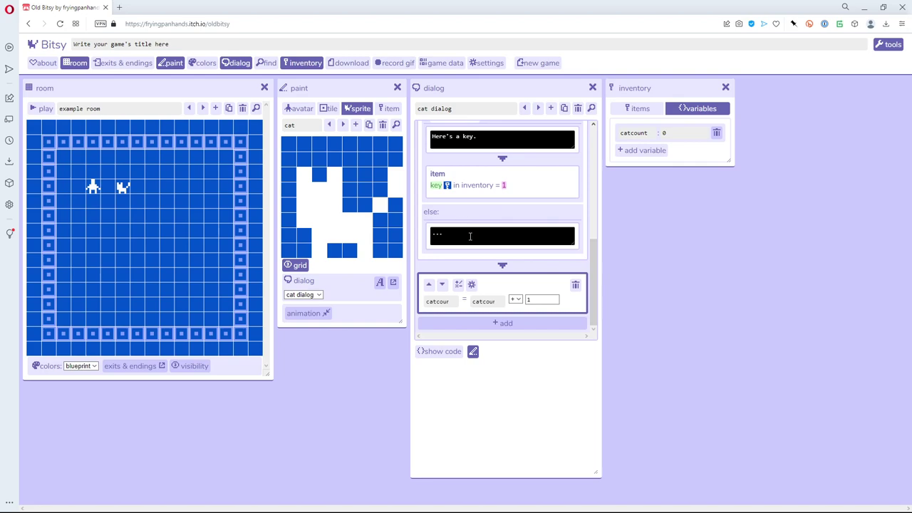
pyautogui.click(555, 219)
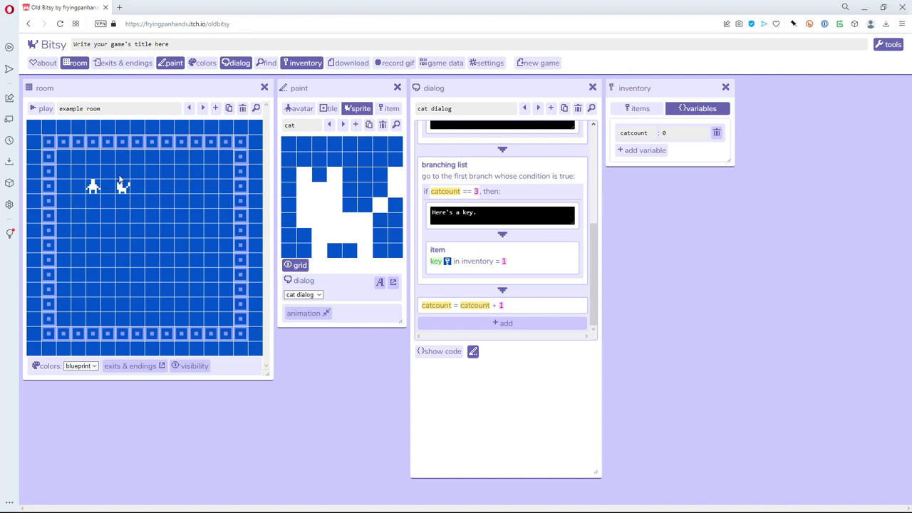
# Step: Playtest the game by talking to the cat four times and check the item counts in the inventory
pyautogui.click(44, 109)
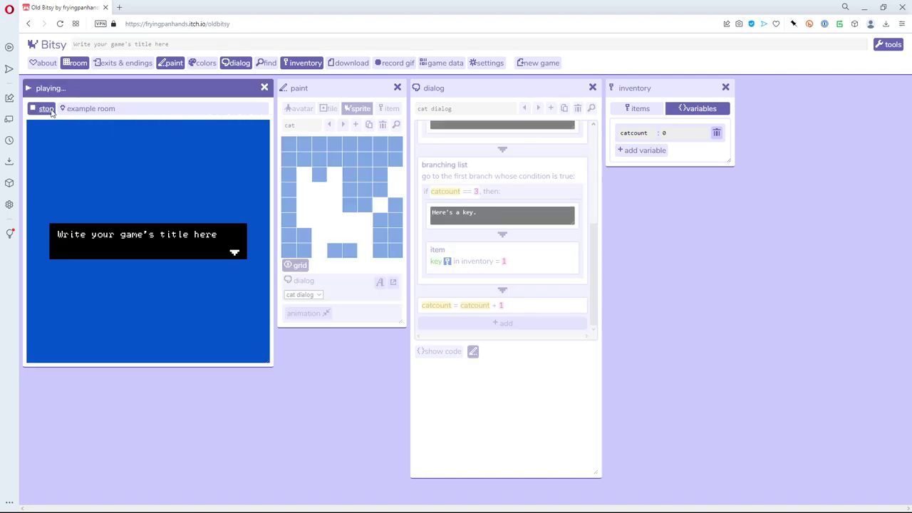
pyautogui.press('Right')
pyautogui.press('Right')
pyautogui.press('Right')
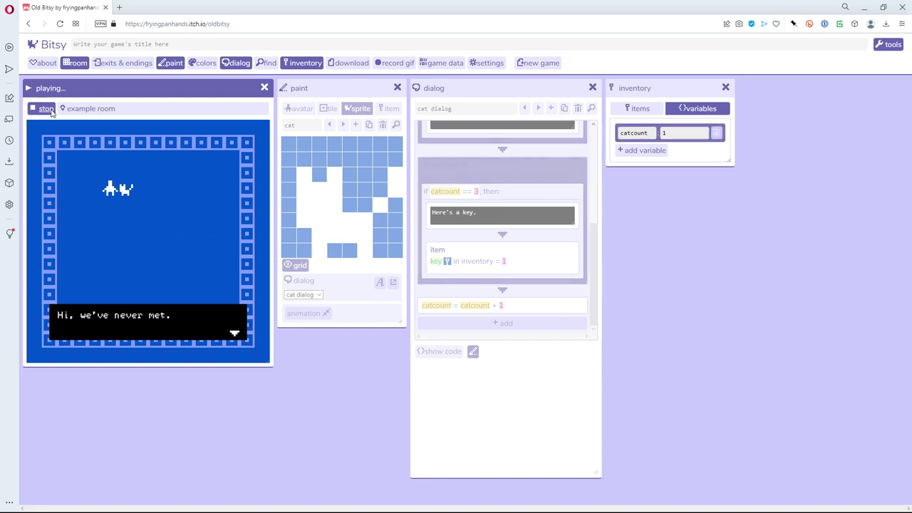
pyautogui.press('Right')
pyautogui.press('Left')
pyautogui.press('Right')
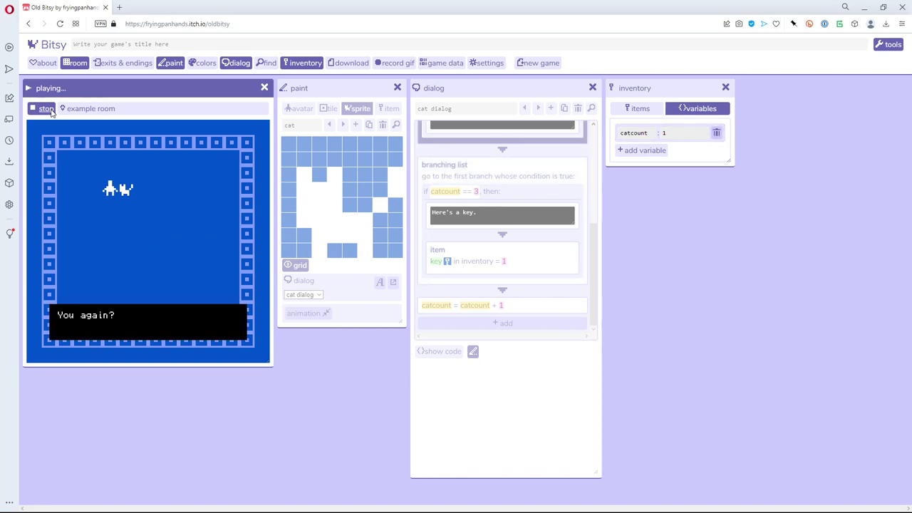
pyautogui.press('Left')
pyautogui.press('Left')
pyautogui.press('Left')
pyautogui.press('Right')
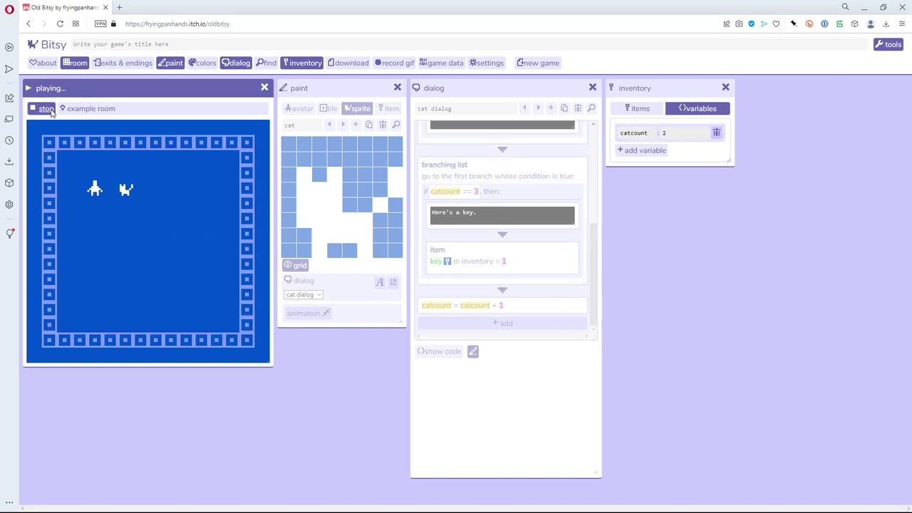
pyautogui.press('Right')
pyautogui.press('Right')
pyautogui.press('Left')
pyautogui.press('Left')
pyautogui.press('Right')
pyautogui.press('Right')
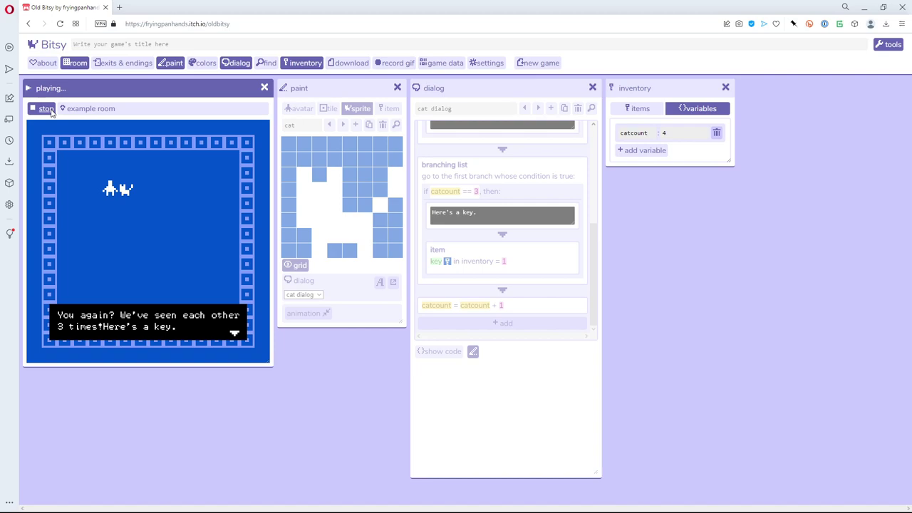
pyautogui.click(147, 281)
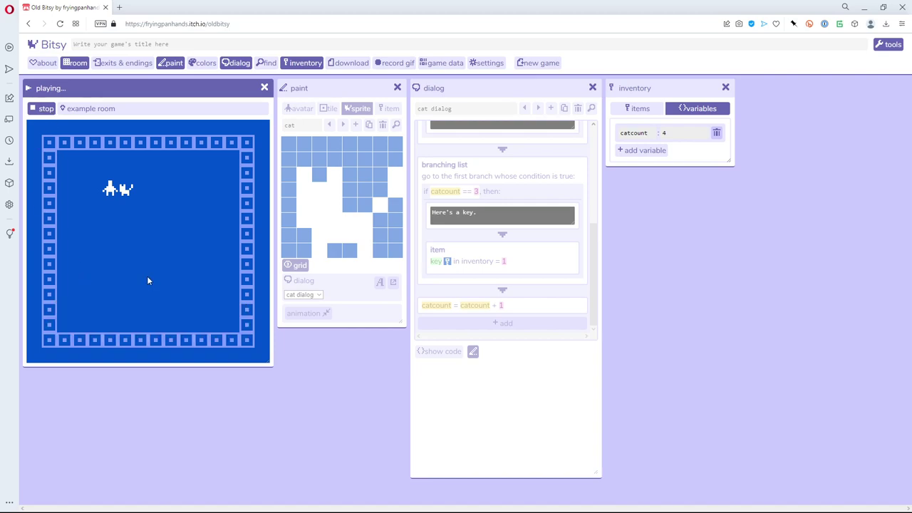
pyautogui.click(652, 109)
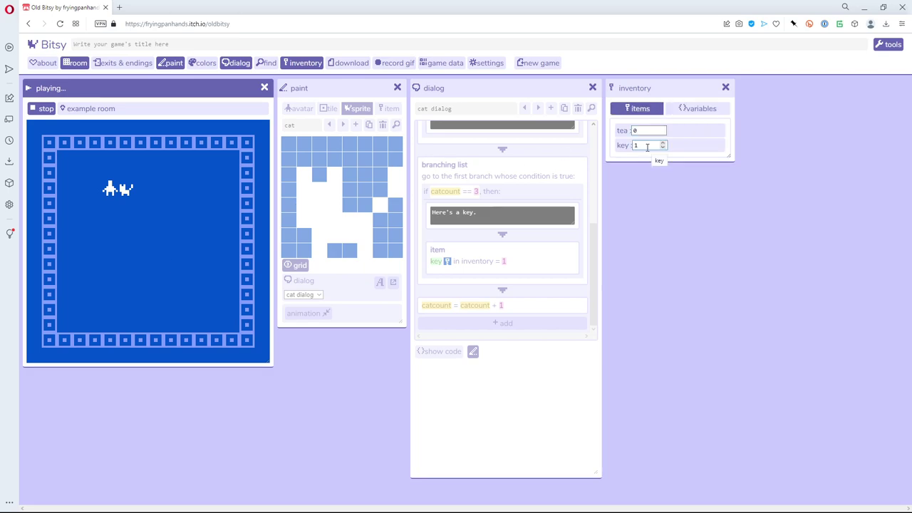
pyautogui.click(41, 110)
# Step: Add a pagebreak to the end of the catcount == 3 branch
pyautogui.scroll(-1, 563, 242)
pyautogui.scroll(-4, 578, 254)
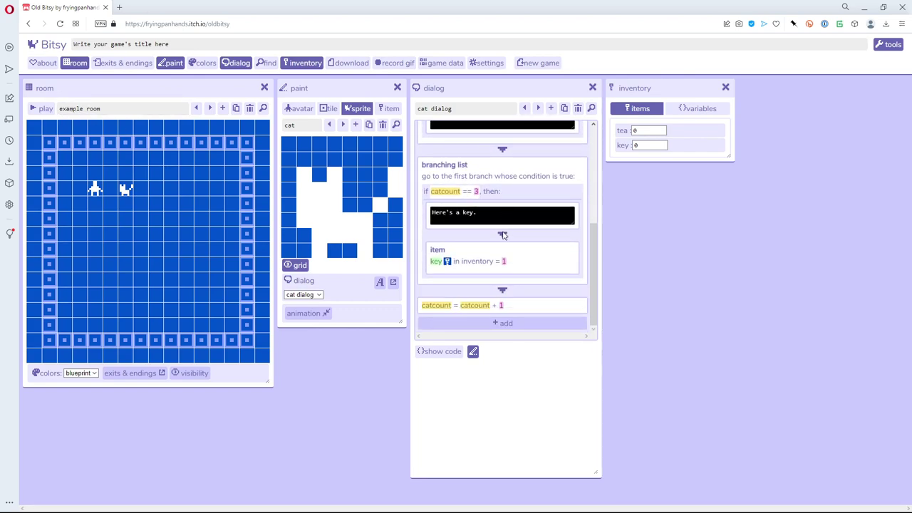
pyautogui.click(504, 236)
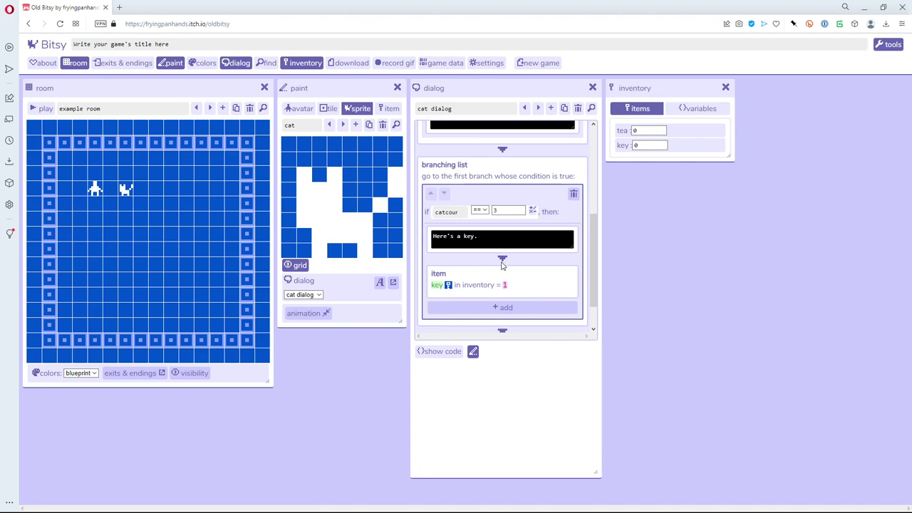
pyautogui.click(508, 308)
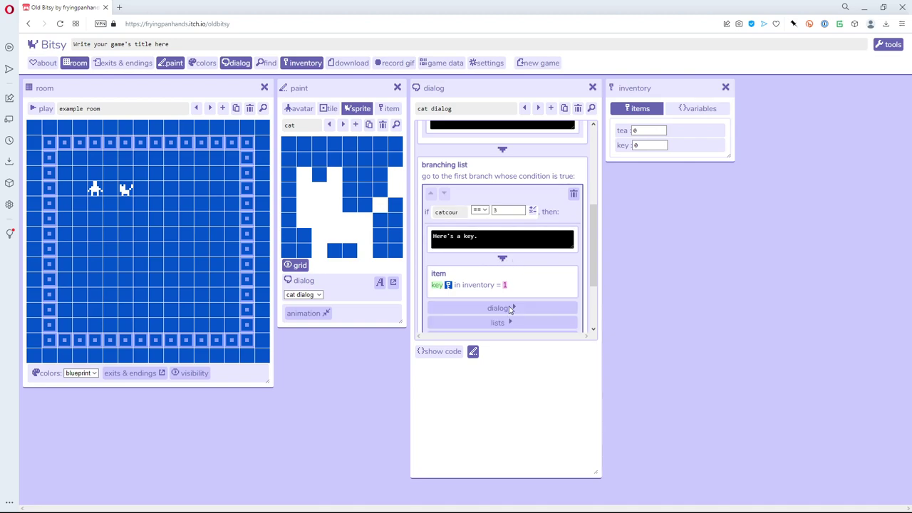
pyautogui.scroll(-2, 509, 309)
pyautogui.click(510, 222)
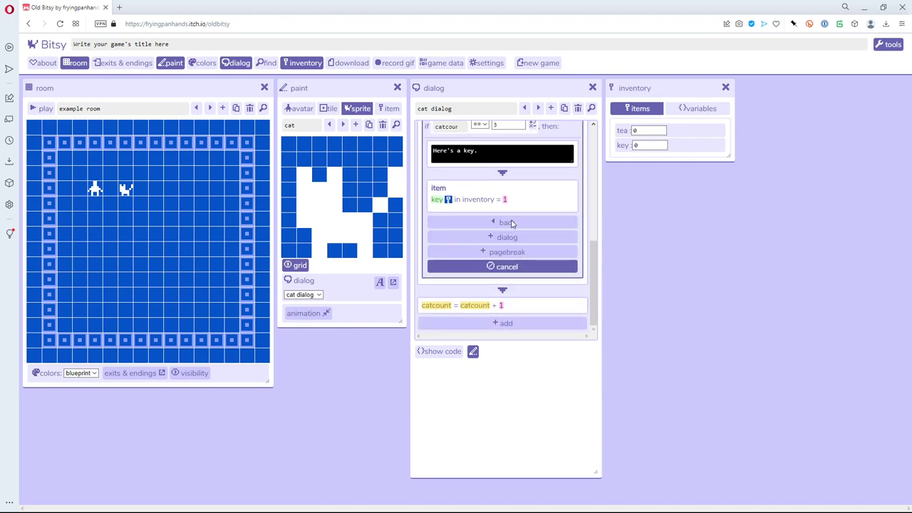
pyautogui.click(509, 250)
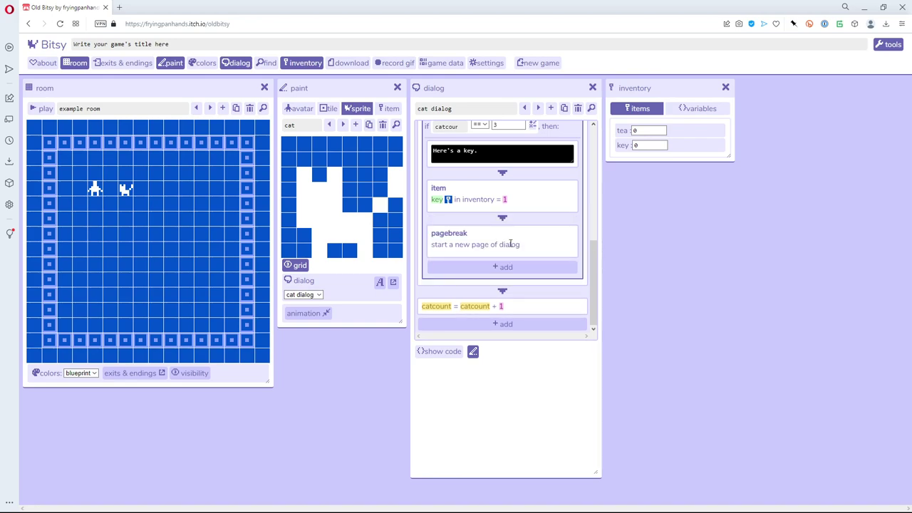
# Step: Move the pagebreak above the "Here's a key." text in the catcount == 3 branch
pyautogui.scroll(1, 509, 251)
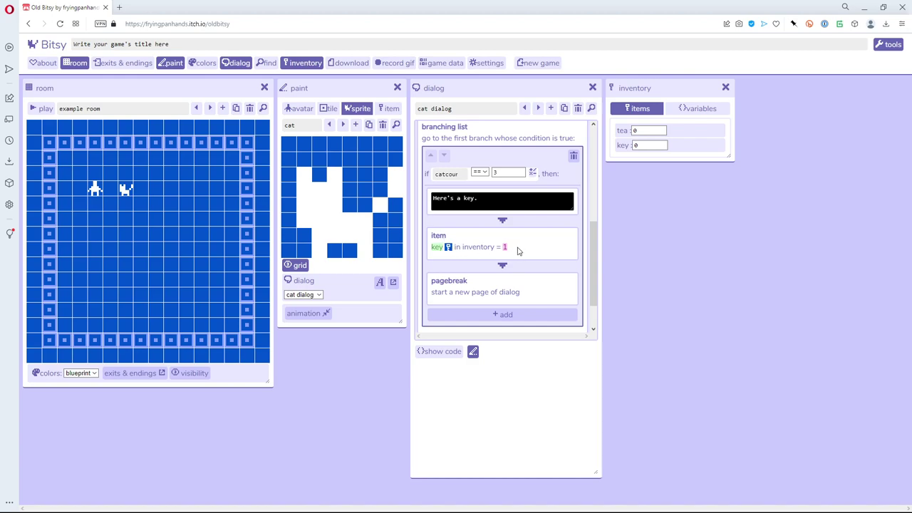
pyautogui.click(510, 288)
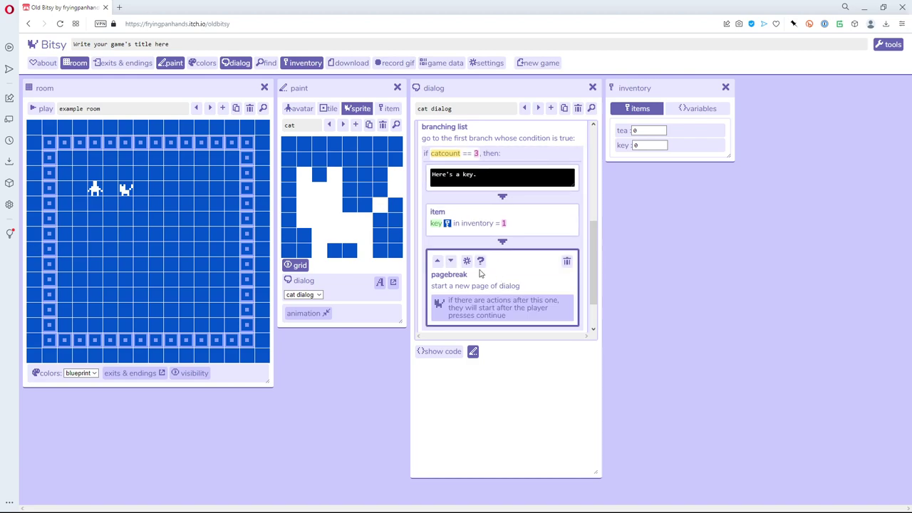
pyautogui.click(438, 260)
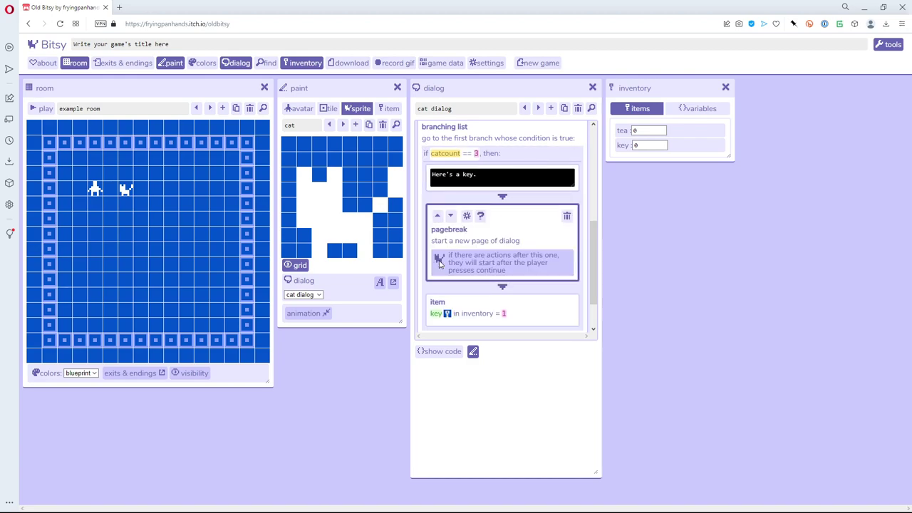
pyautogui.click(437, 216)
pyautogui.scroll(1, 476, 232)
pyautogui.scroll(-1, 476, 232)
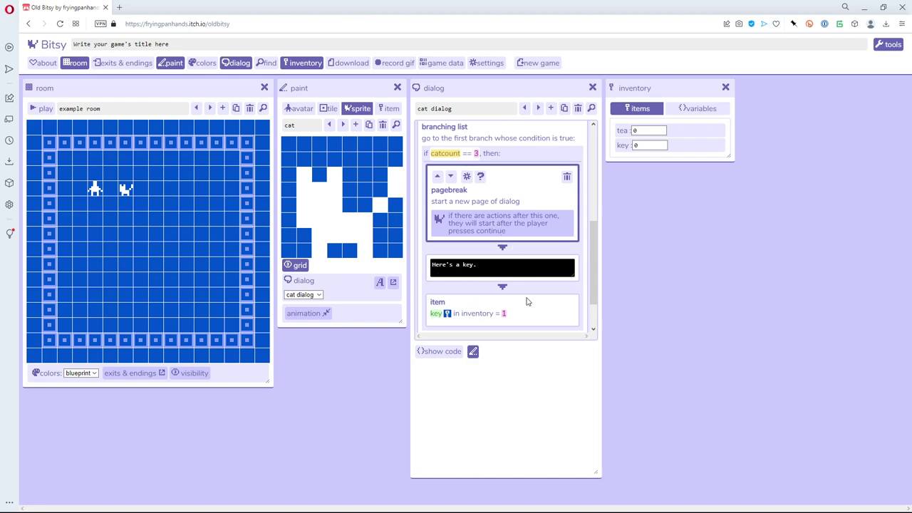
pyautogui.click(546, 163)
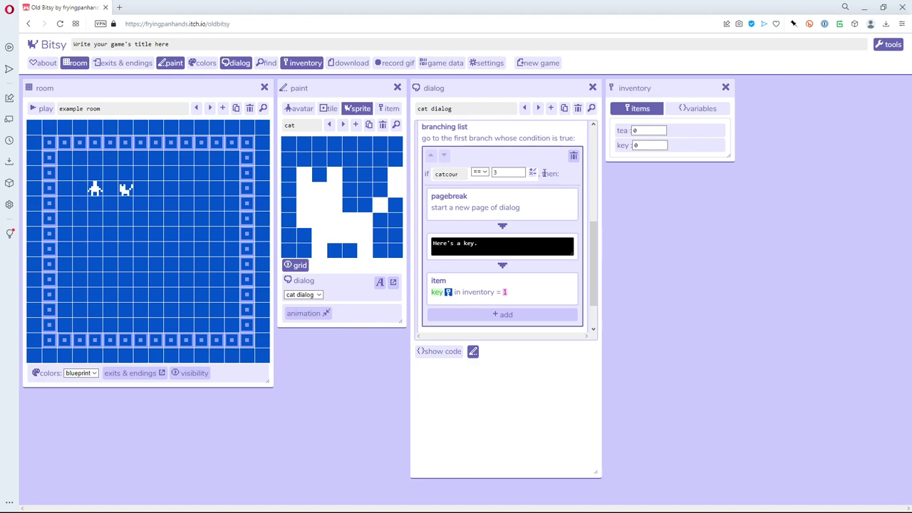
# Step: Playtest the game again, talking to the cat four times to check the page break before the key text
pyautogui.doubleClick(44, 108)
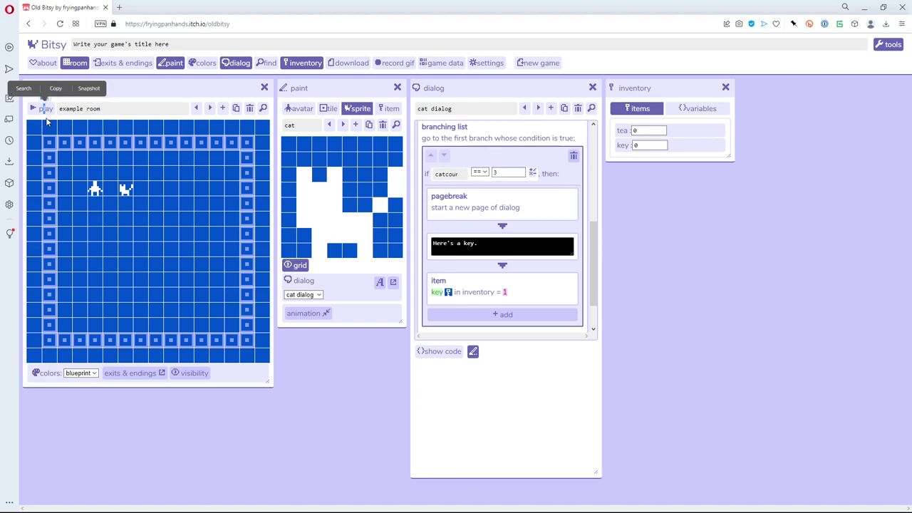
pyautogui.click(45, 109)
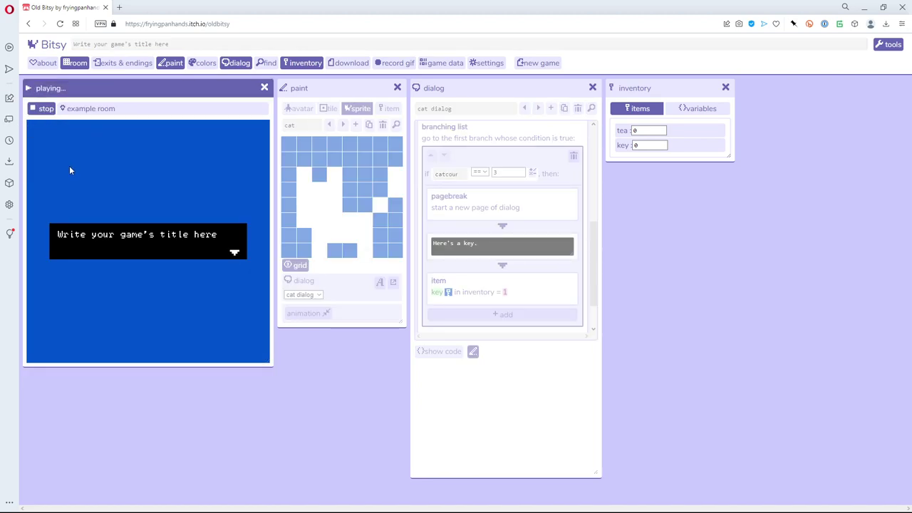
pyautogui.press('Left')
pyautogui.press('Left')
pyautogui.press('Right')
pyautogui.press('Right')
pyautogui.press('Right')
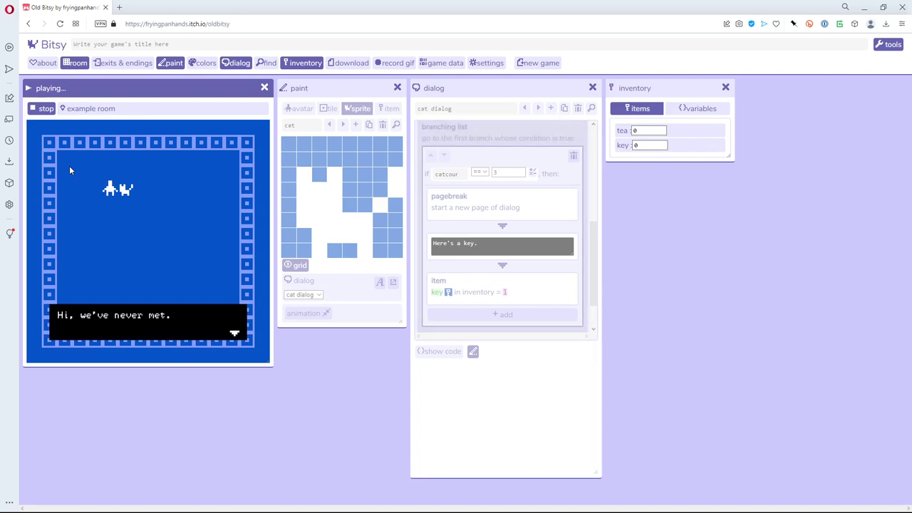
pyautogui.press('Right')
pyautogui.press('Right')
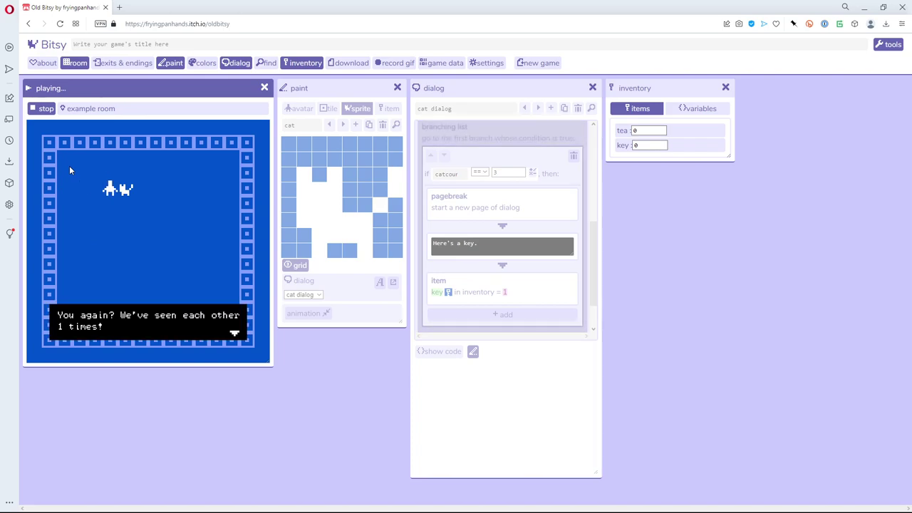
pyautogui.press('Right')
pyautogui.press('Right')
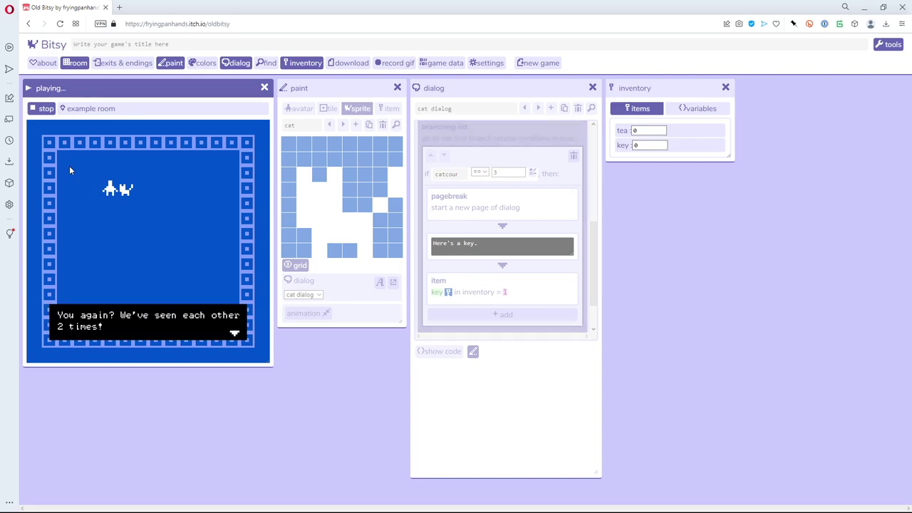
pyautogui.press('Right')
pyautogui.press('Right')
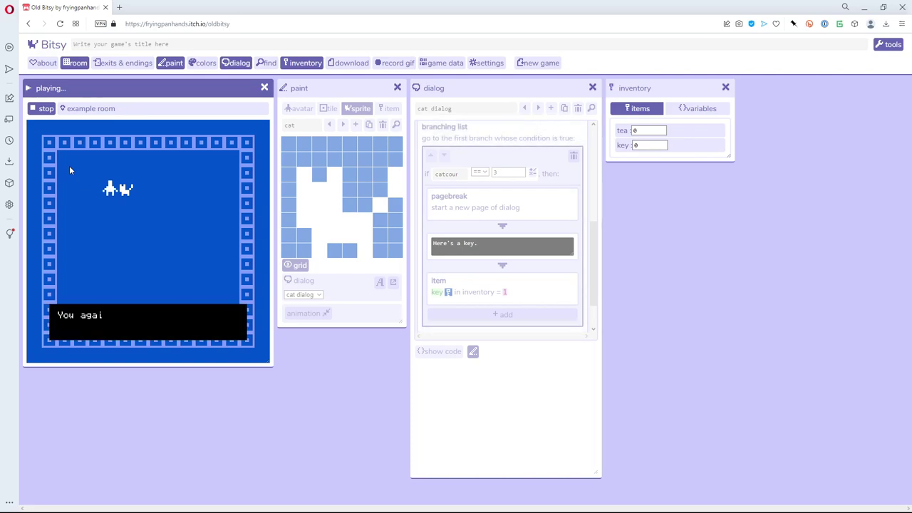
pyautogui.press('Right')
pyautogui.press('Right')
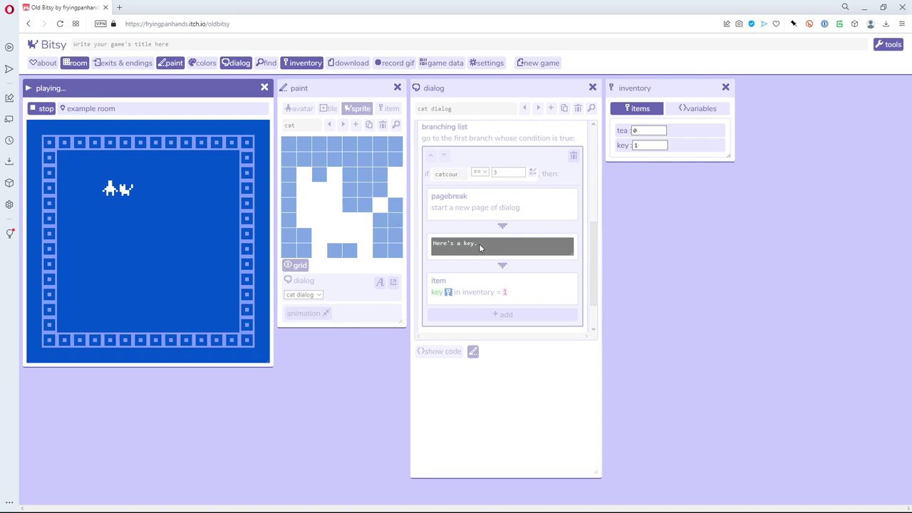
pyautogui.moveTo(38, 109); pyautogui.dragTo(47, 110)
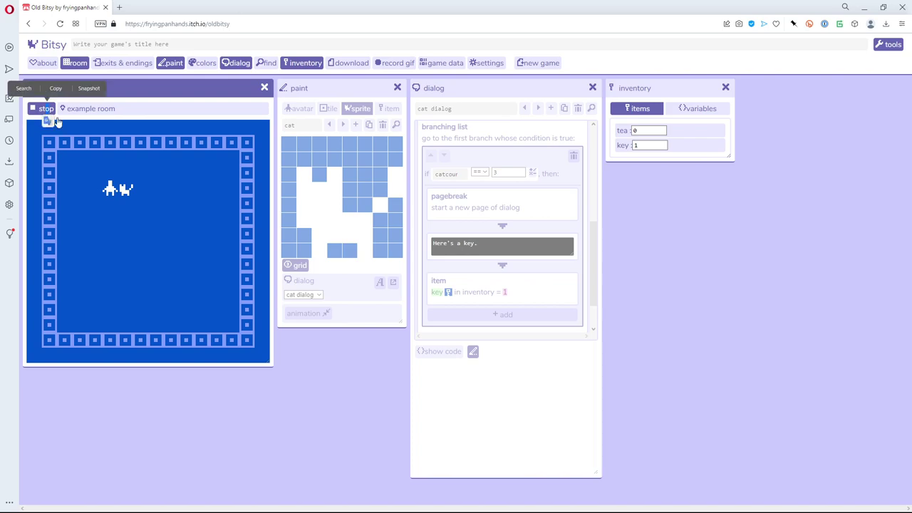
pyautogui.click(47, 110)
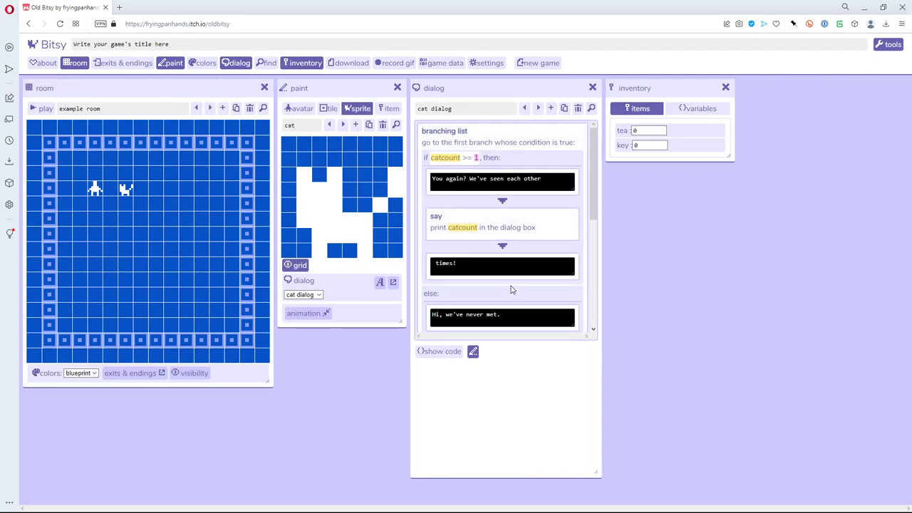
# Step: Insert the key drawing after the "Here's a key." text in the catcount == 3 branch
pyautogui.scroll(-3, 511, 289)
pyautogui.scroll(-2, 511, 289)
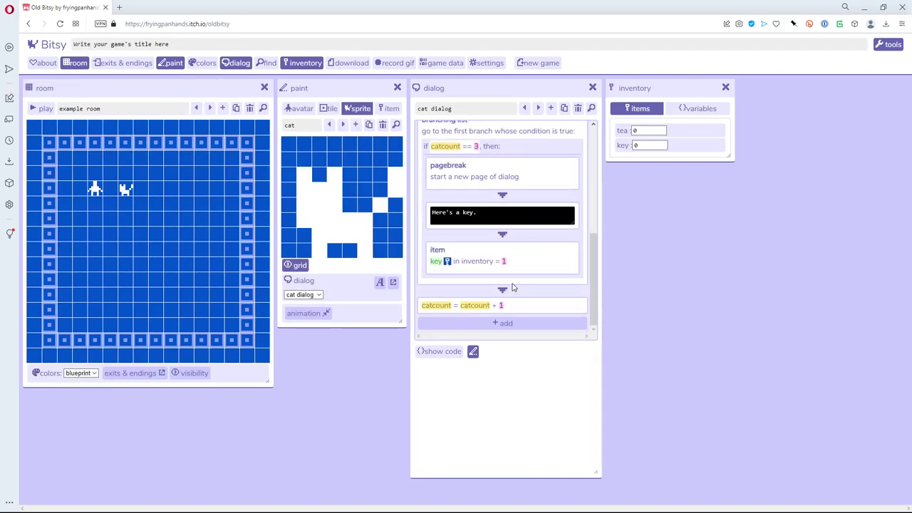
pyautogui.click(499, 214)
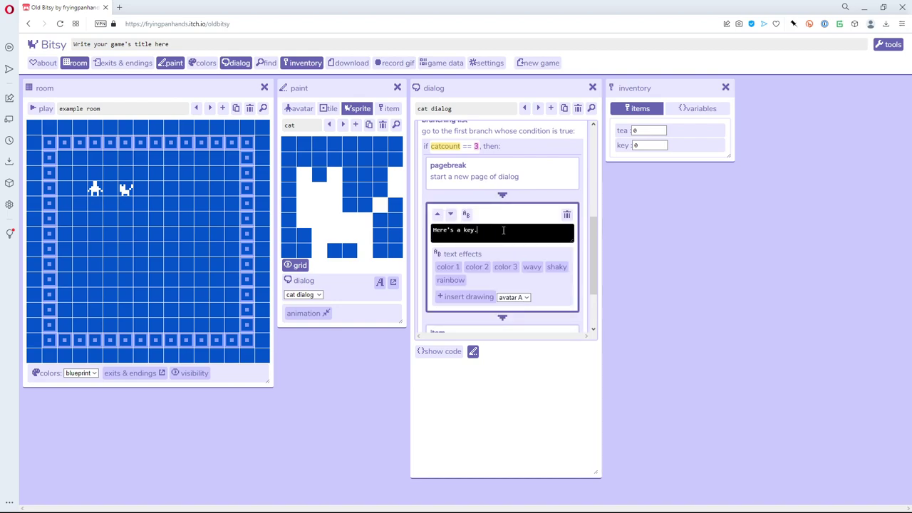
pyautogui.click(513, 297)
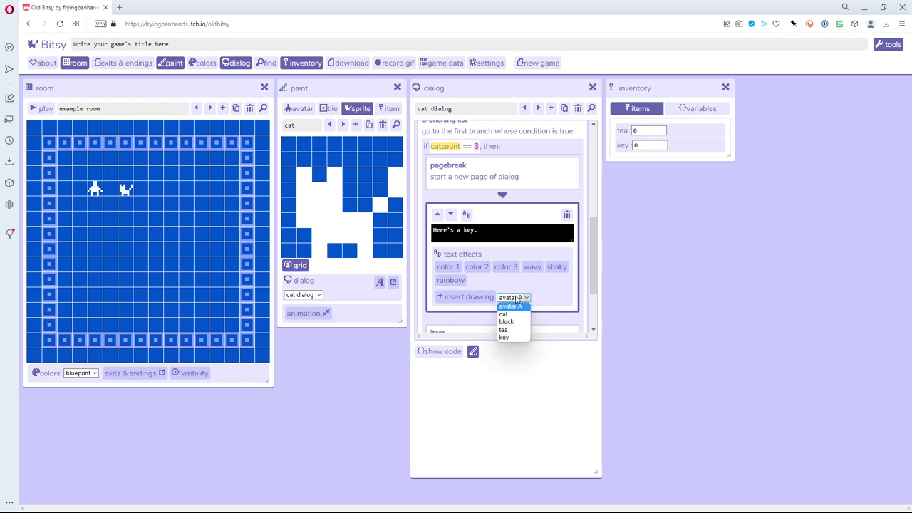
pyautogui.click(509, 337)
pyautogui.click(482, 298)
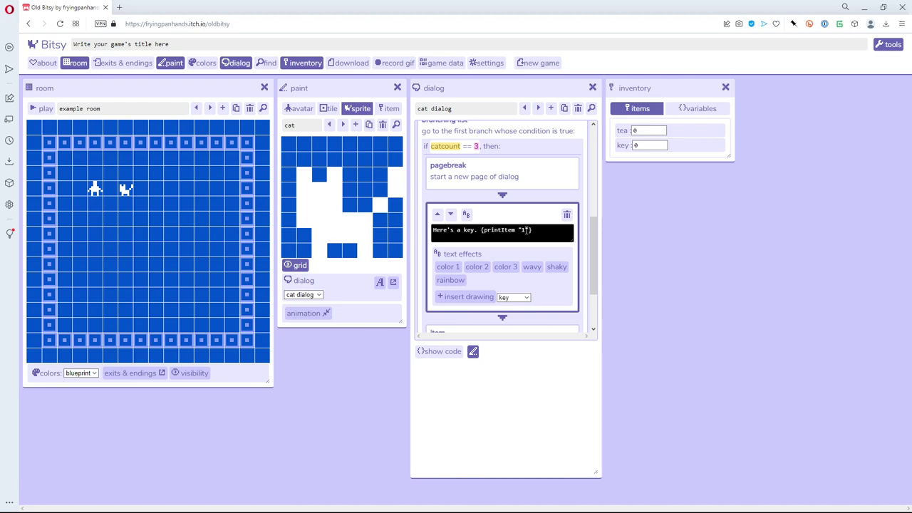
# Step: Open the raw game data and examine the key item's entry and the cat dialog's script
pyautogui.click(627, 132)
pyautogui.click(445, 63)
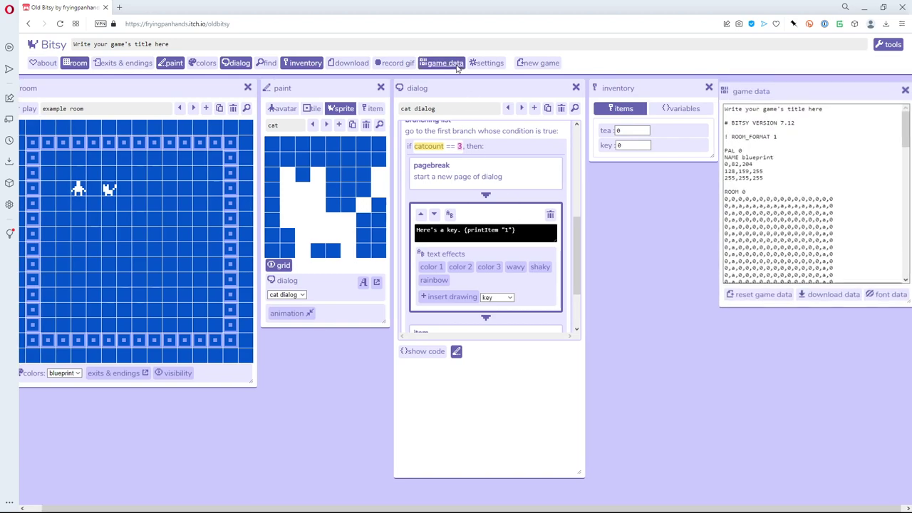
pyautogui.moveTo(902, 129); pyautogui.dragTo(889, 222)
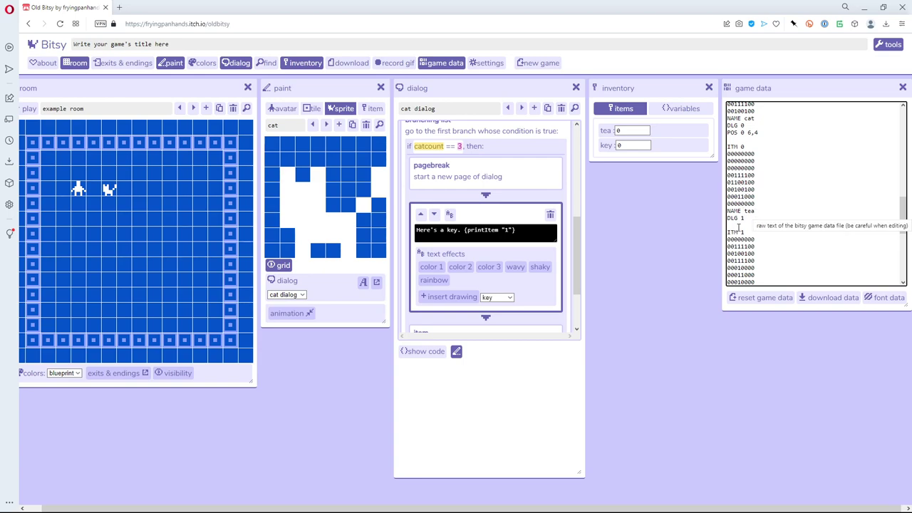
pyautogui.scroll(-3, 742, 233)
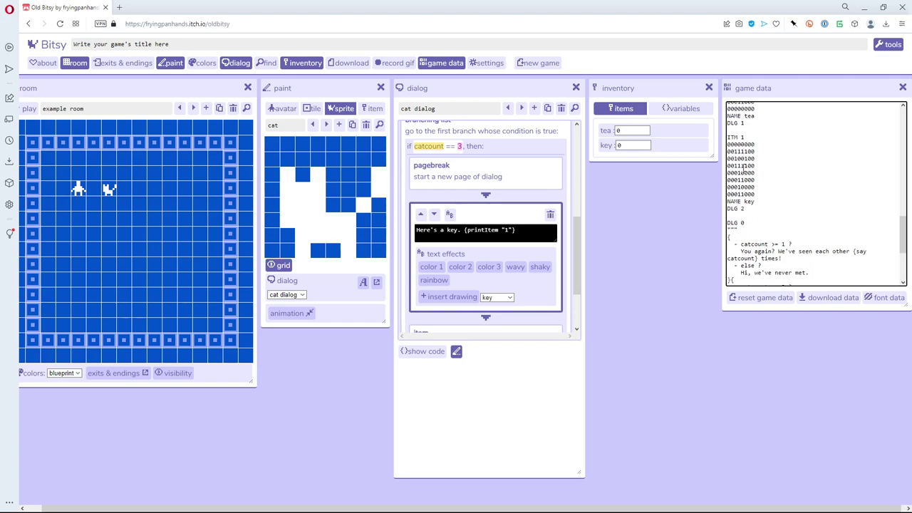
pyautogui.scroll(-2, 755, 187)
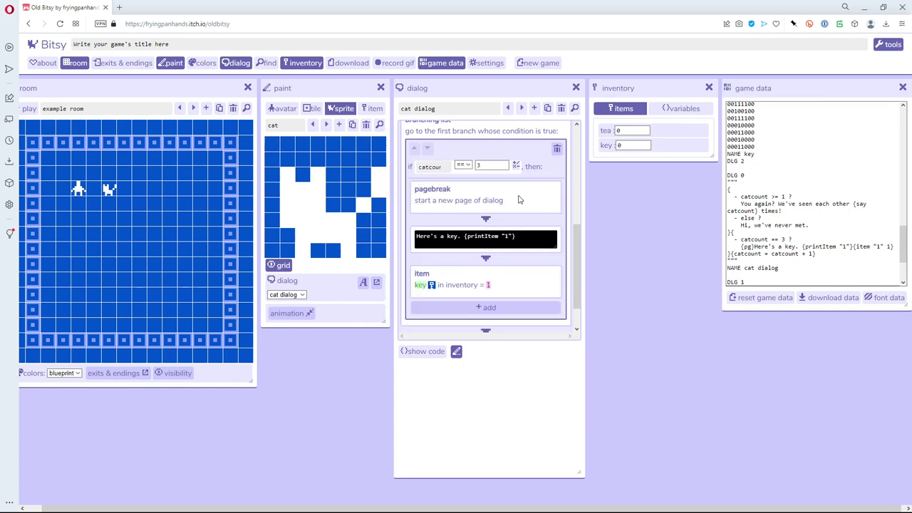
# Step: Show the cat dialog as code and examine its {pg}, {item "1" 1} and {printItem "1"} commands
pyautogui.click(432, 351)
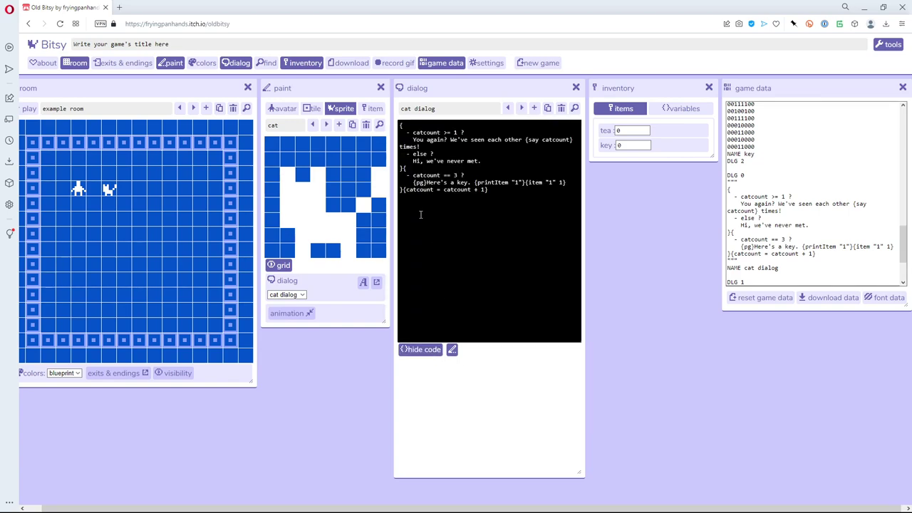
pyautogui.doubleClick(422, 182)
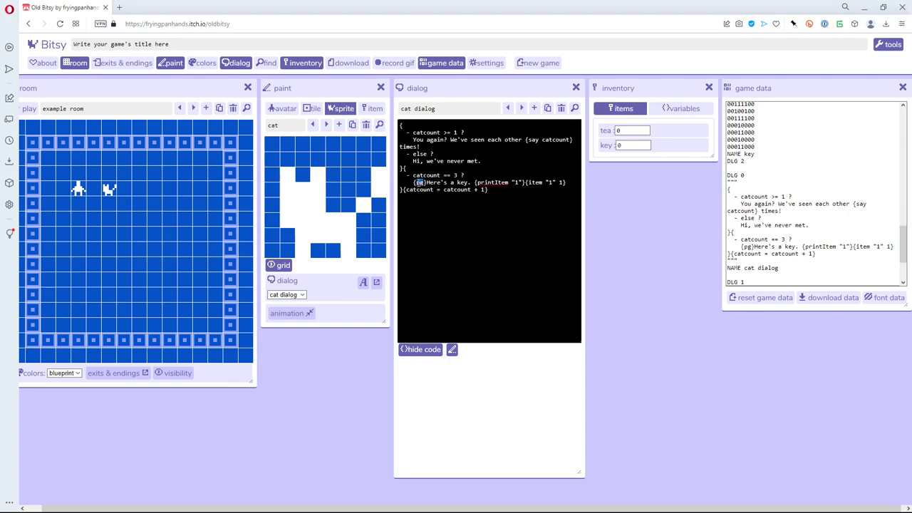
pyautogui.moveTo(413, 183); pyautogui.dragTo(427, 182)
pyautogui.click(525, 182)
pyautogui.hotkey('shift', 'Up')
pyautogui.keyDown('shift'); pyautogui.click(564, 182); pyautogui.keyUp('shift')
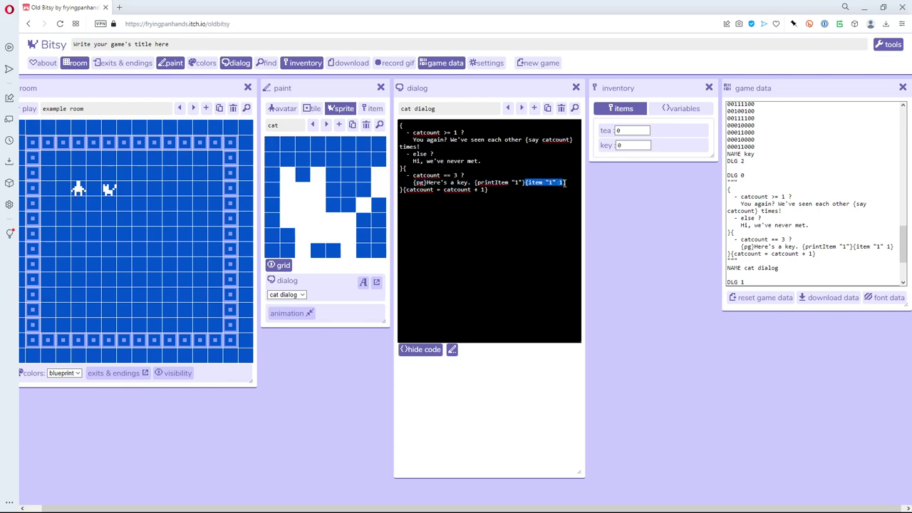
pyautogui.click(525, 182)
pyautogui.moveTo(525, 183); pyautogui.dragTo(474, 188)
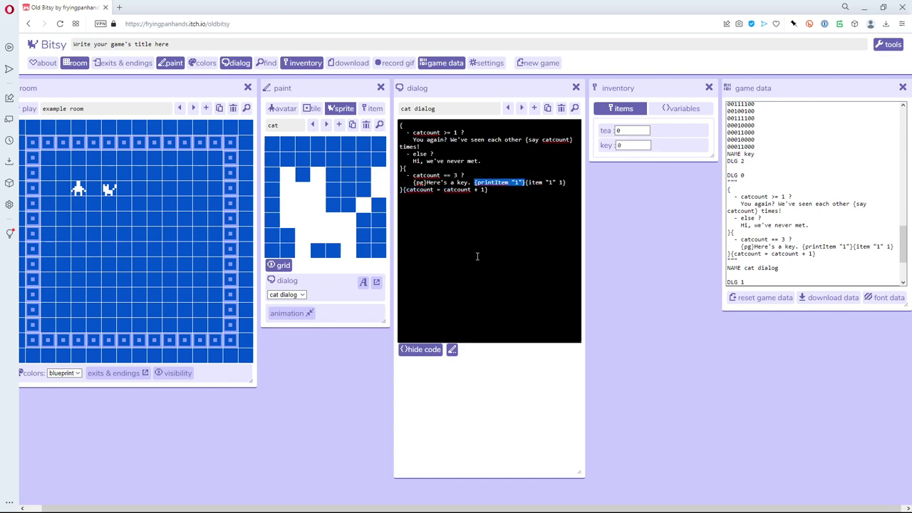
# Step: Return the cat dialog to block view and examine the printItem code in the catcount == 3 branch
pyautogui.click(431, 349)
pyautogui.scroll(-2, 547, 292)
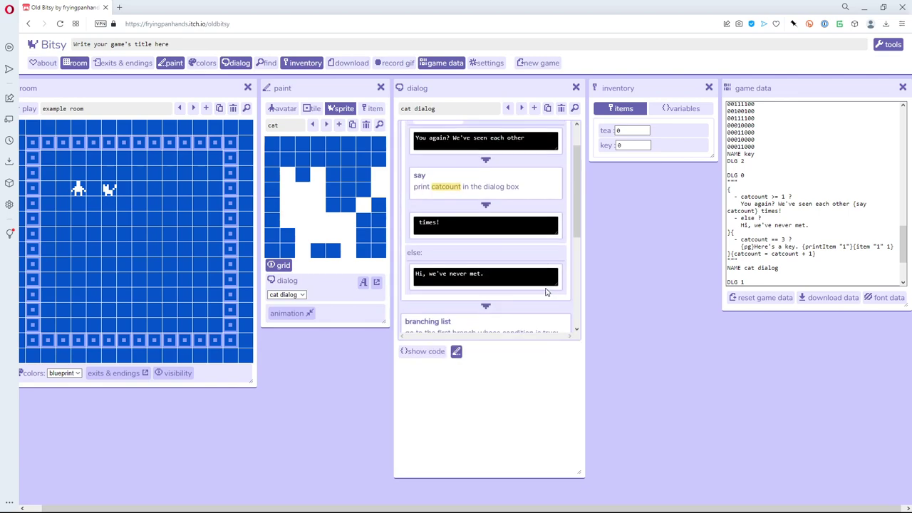
pyautogui.scroll(-3, 546, 293)
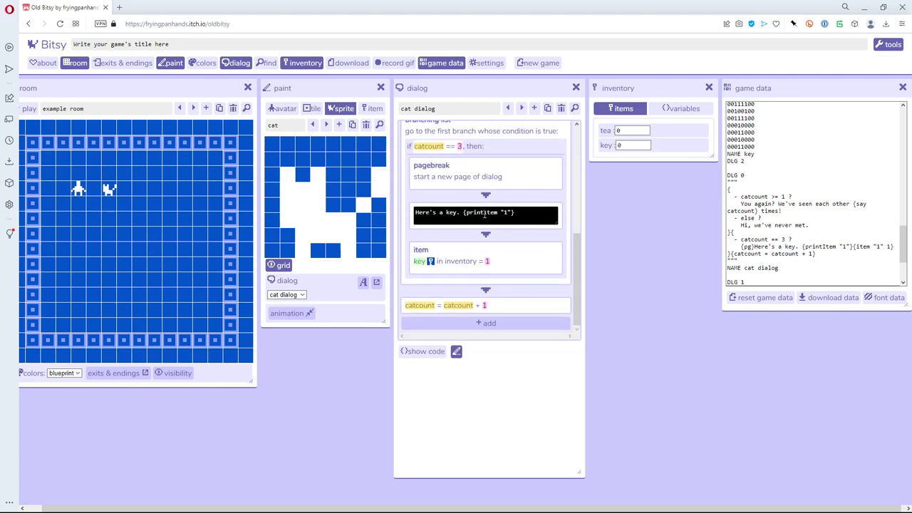
pyautogui.moveTo(463, 214); pyautogui.dragTo(515, 214)
pyautogui.click(522, 199)
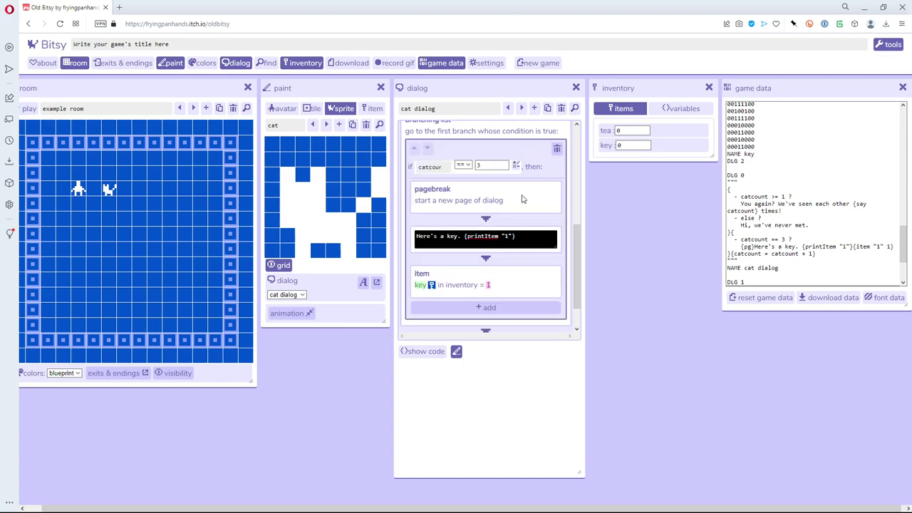
# Step: Playtest the game, talking to the cat four times to check the key drawing in the dialog, and stop it
pyautogui.click(28, 110)
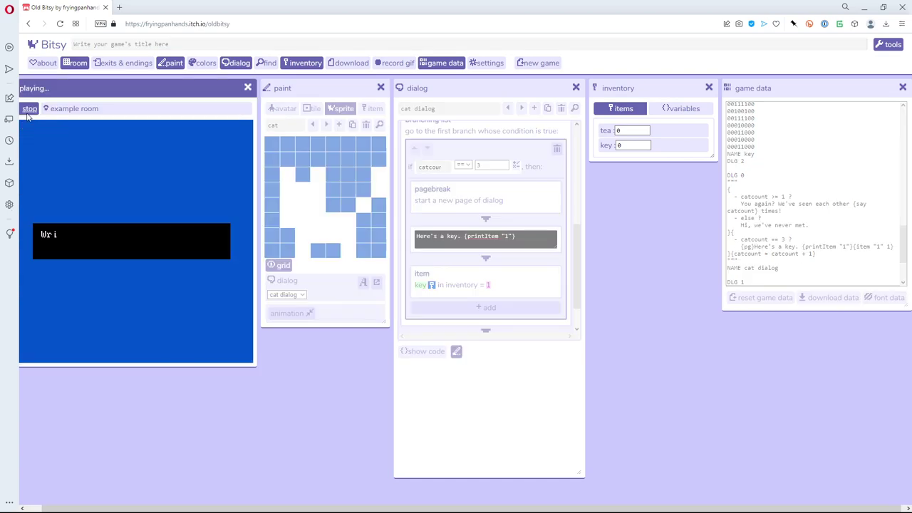
pyautogui.press('Right')
pyautogui.press('Right')
pyautogui.press('Right')
pyautogui.press('Right')
pyautogui.press('Right')
pyautogui.press('Right')
pyautogui.press('Right')
pyautogui.press('Right')
pyautogui.press('Right')
pyautogui.press('Right')
pyautogui.press('Right')
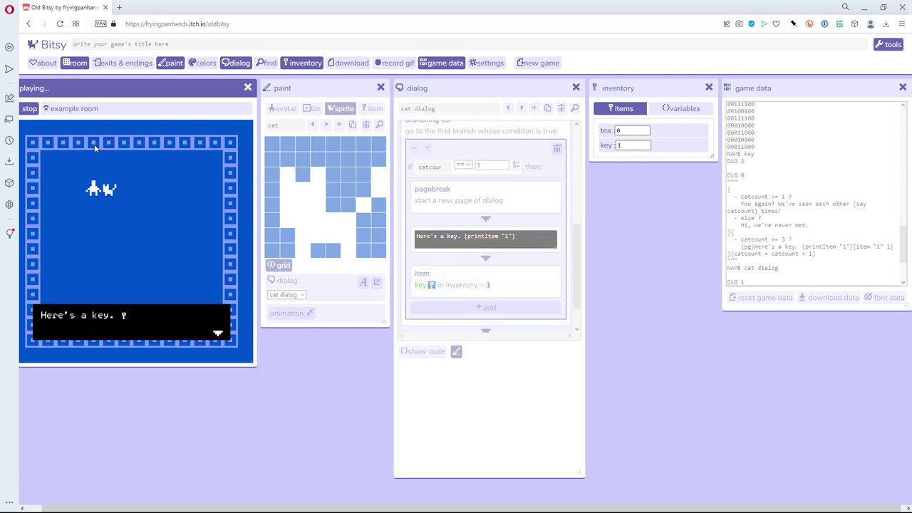
pyautogui.press('Right')
pyautogui.press('Left')
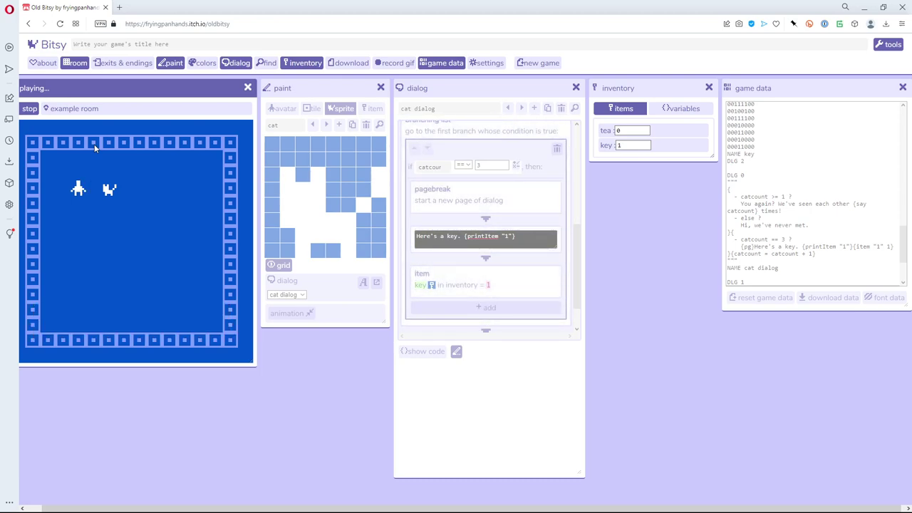
pyautogui.click(33, 108)
# Step: Review the cat dialog's branching lists and show the dialog as code
pyautogui.scroll(-3, 489, 250)
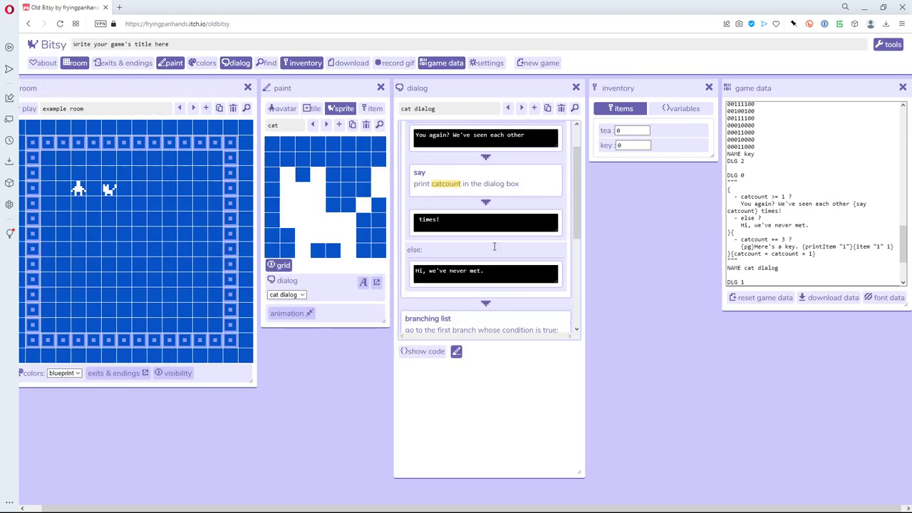
pyautogui.scroll(5, 489, 251)
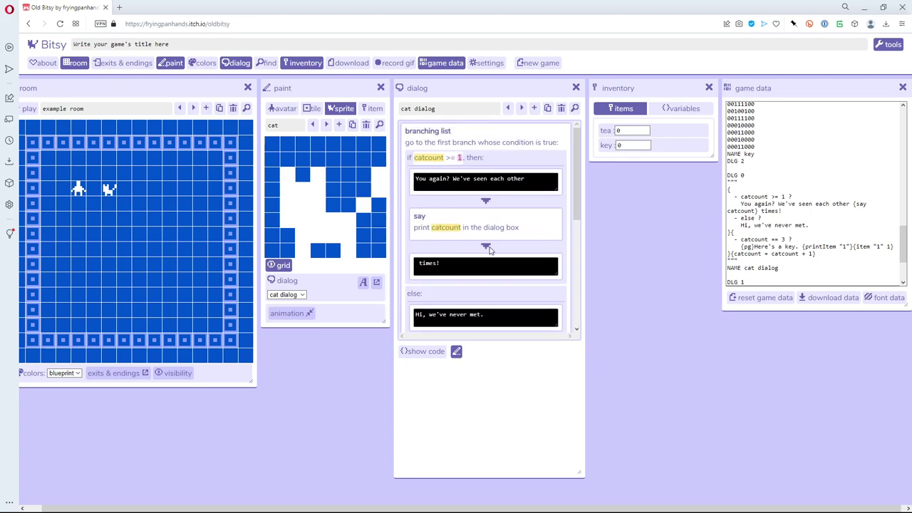
pyautogui.scroll(-5, 488, 248)
pyautogui.scroll(3, 488, 248)
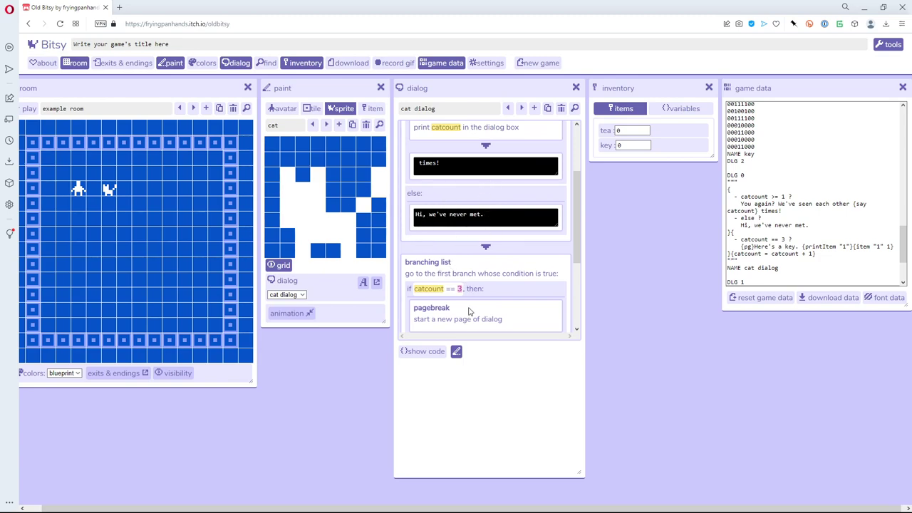
pyautogui.click(426, 352)
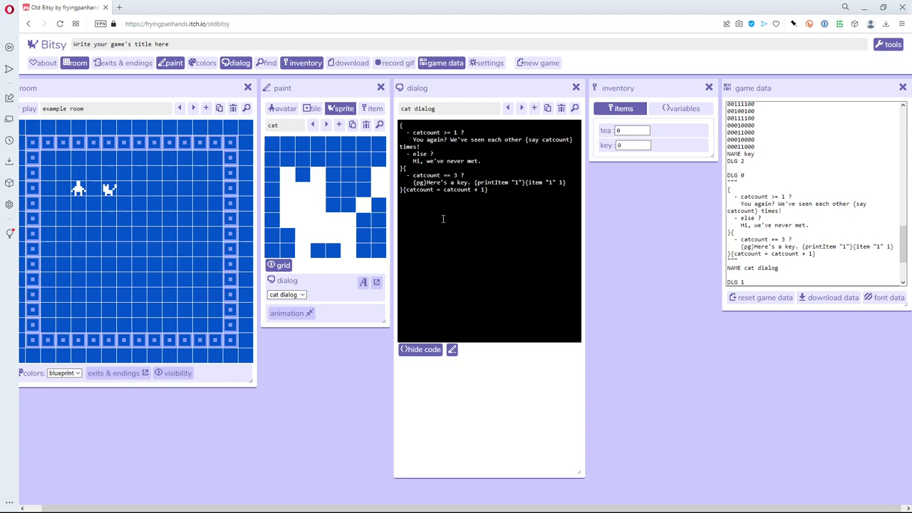
# Step: Change the condition of the first branch in the cat dialog code to catcount == 1
pyautogui.click(469, 210)
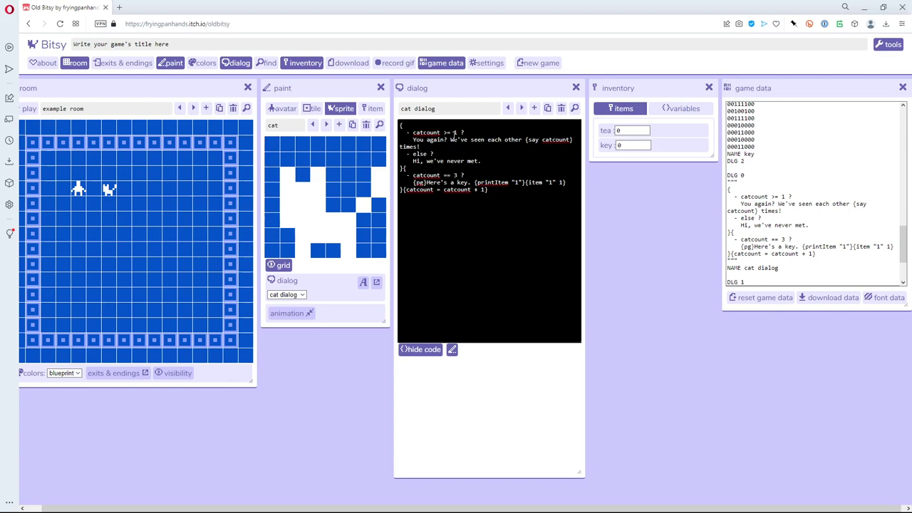
pyautogui.click(478, 163)
pyautogui.press('BackSpace')
pyautogui.press('BackSpace')
pyautogui.write('==')
# Step: Insert "Hey, we've seen each other once before" as the catcount == 1 branch's text, ahead of "You again?"
pyautogui.write('H')
pyautogui.write('ey')
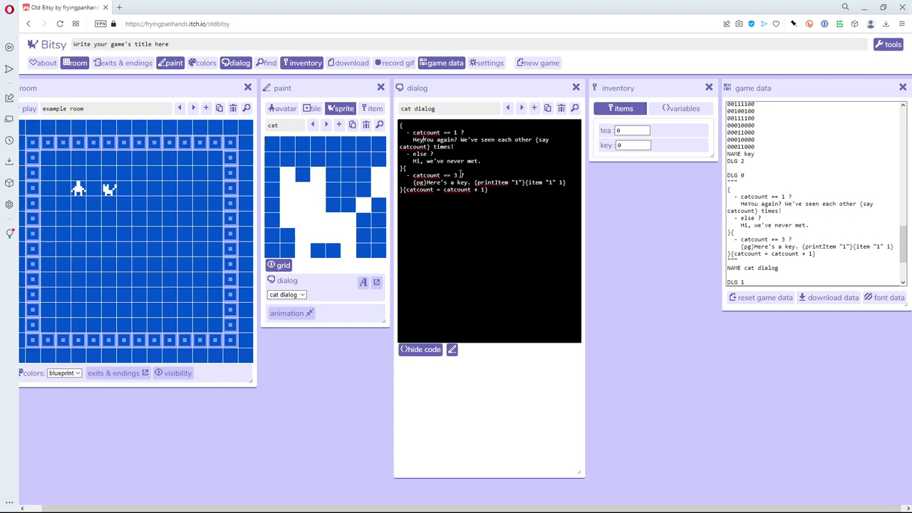
pyautogui.write(", we've ")
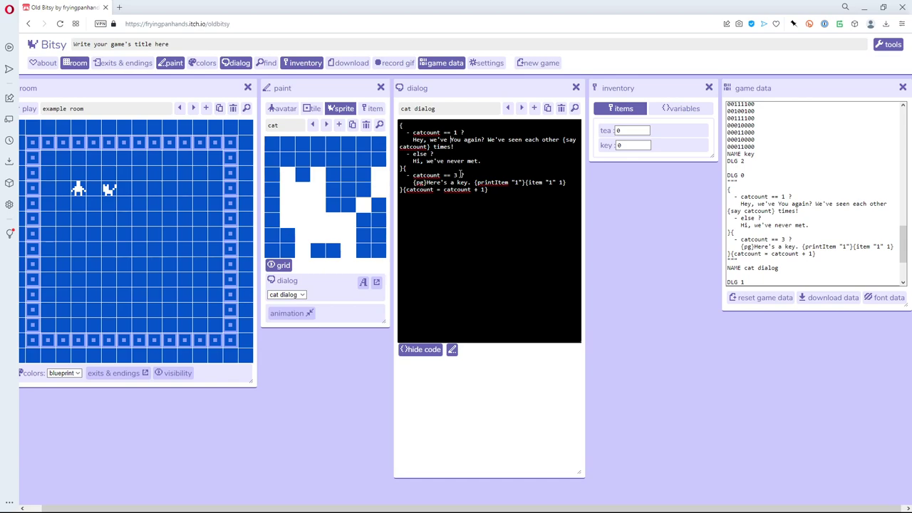
pyautogui.write('seen each other on')
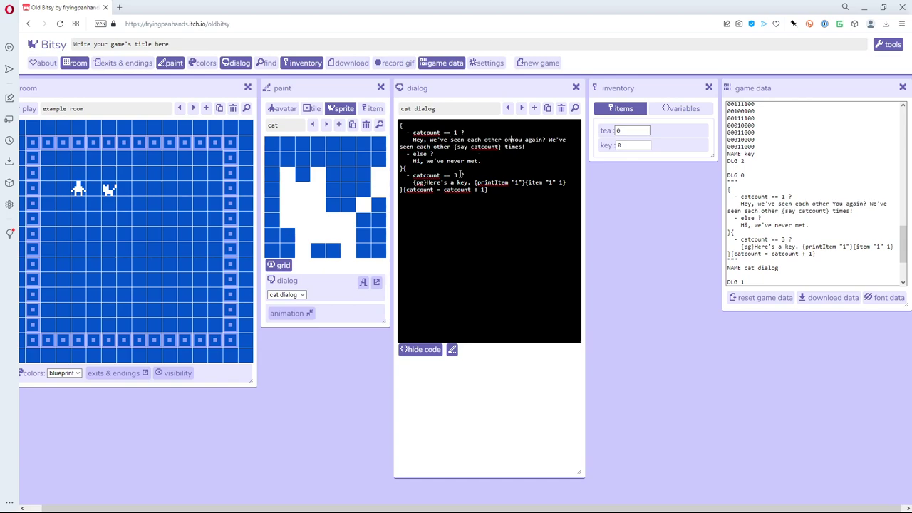
pyautogui.write('ce before')
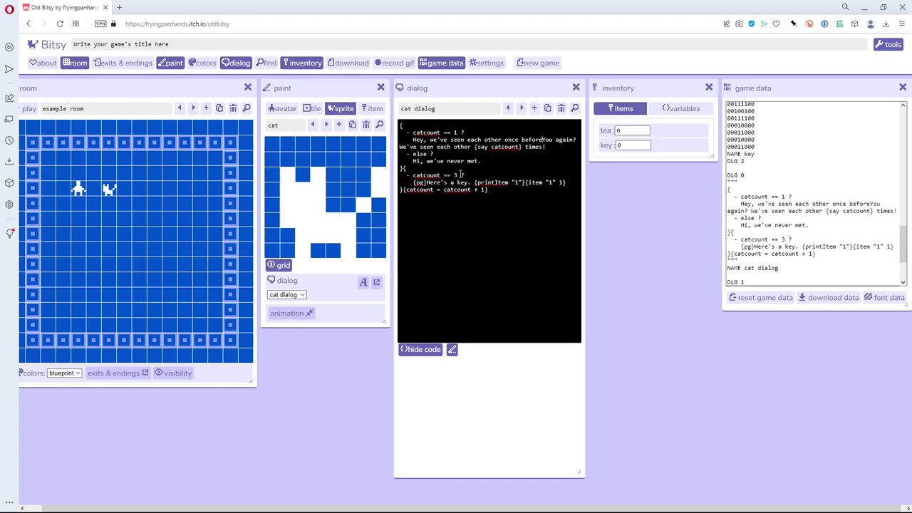
# Step: Add a "- catcount > 1 ?" branch on its own line, with the "You again?" text below it
pyautogui.press('Return')
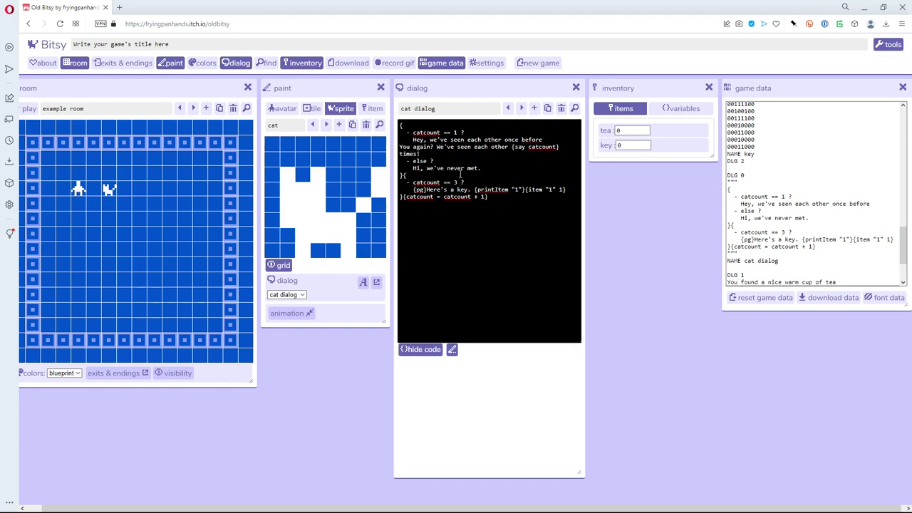
pyautogui.write('- ')
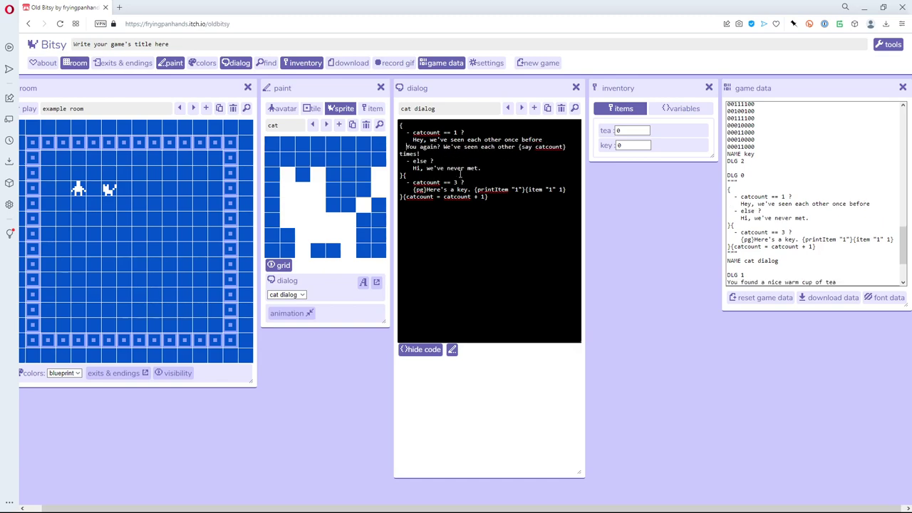
pyautogui.write('catc')
pyautogui.write('ount > 1')
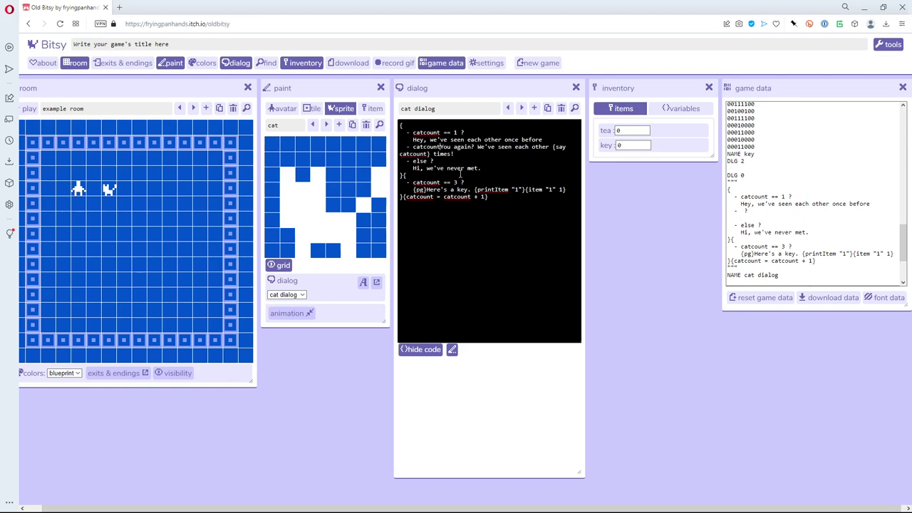
pyautogui.write(' ?')
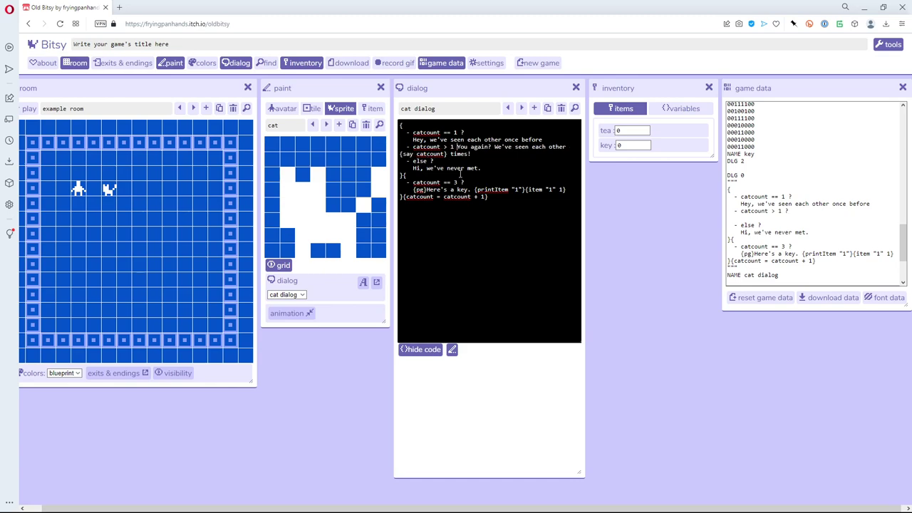
pyautogui.press('Return')
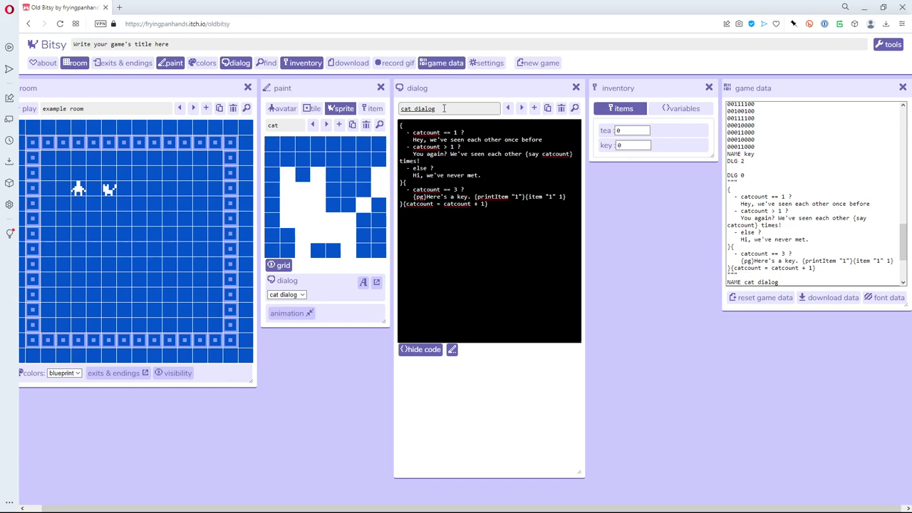
# Step: Inspect the else branch in the code, return to block view and review the cat dialog's revised branches
pyautogui.moveTo(426, 168); pyautogui.dragTo(422, 161)
pyautogui.click(424, 168)
pyautogui.click(423, 350)
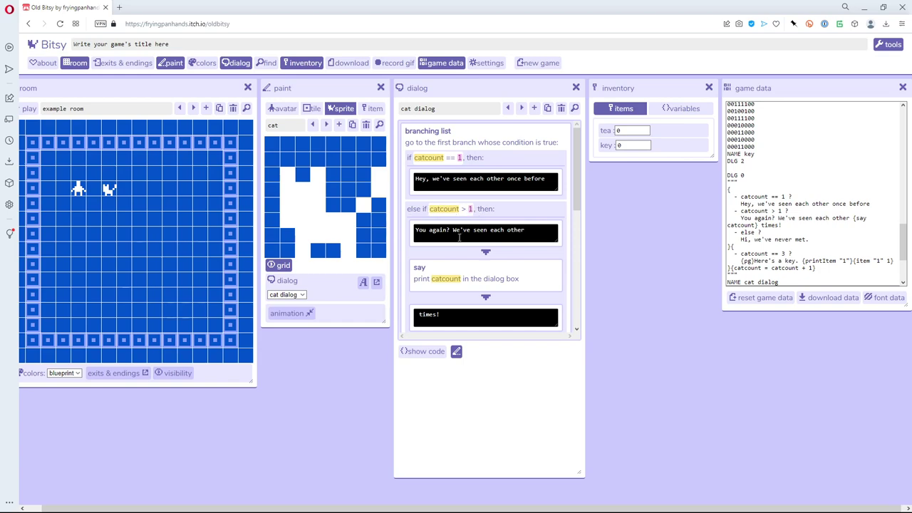
pyautogui.scroll(-3, 456, 242)
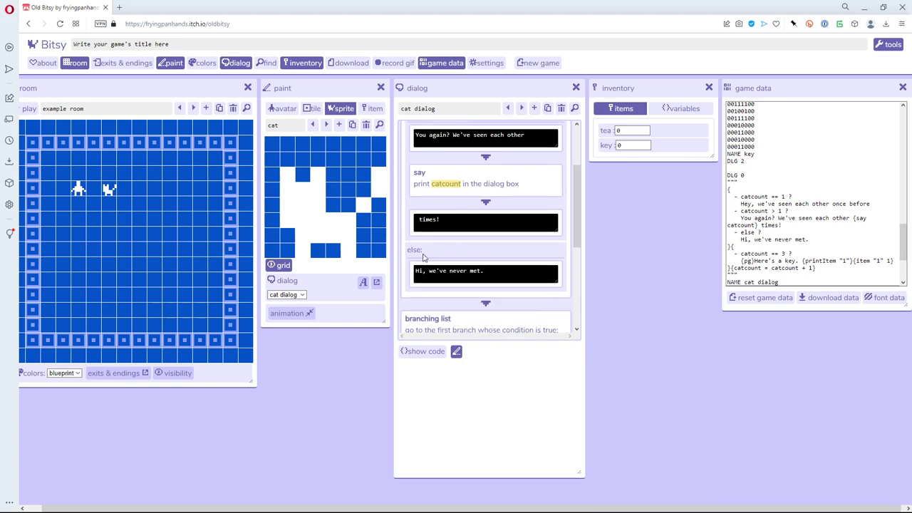
pyautogui.scroll(1, 430, 255)
pyautogui.scroll(-1, 430, 255)
pyautogui.scroll(2, 518, 200)
pyautogui.scroll(-6, 518, 200)
pyautogui.scroll(5, 518, 200)
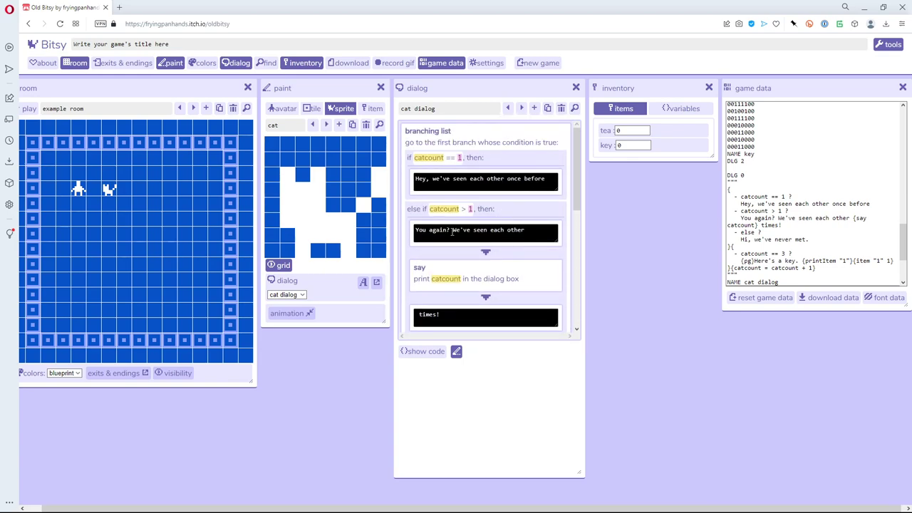
pyautogui.click(453, 233)
# Step: Start a playtest and walk the avatar into the cat twice to check its first-meeting and catcount == 1 dialog
pyautogui.click(29, 108)
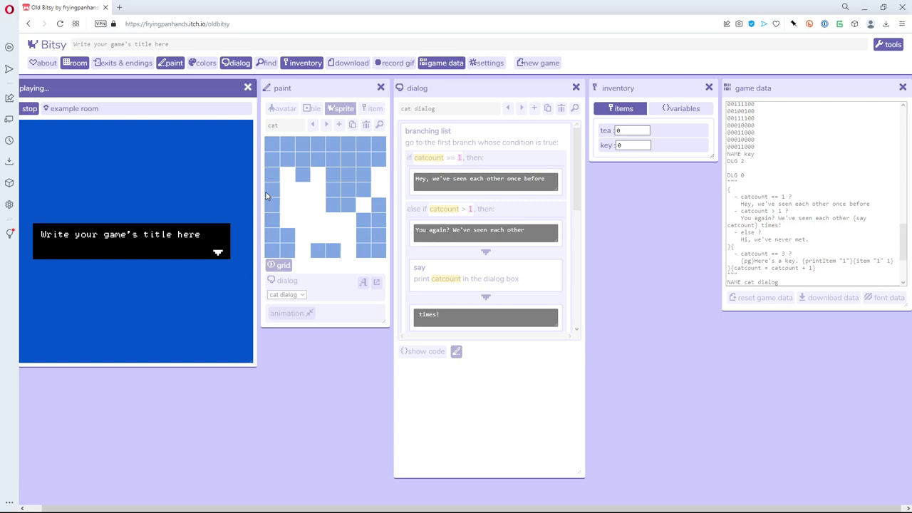
pyautogui.press('Right')
pyautogui.press('Right')
pyautogui.press('Right')
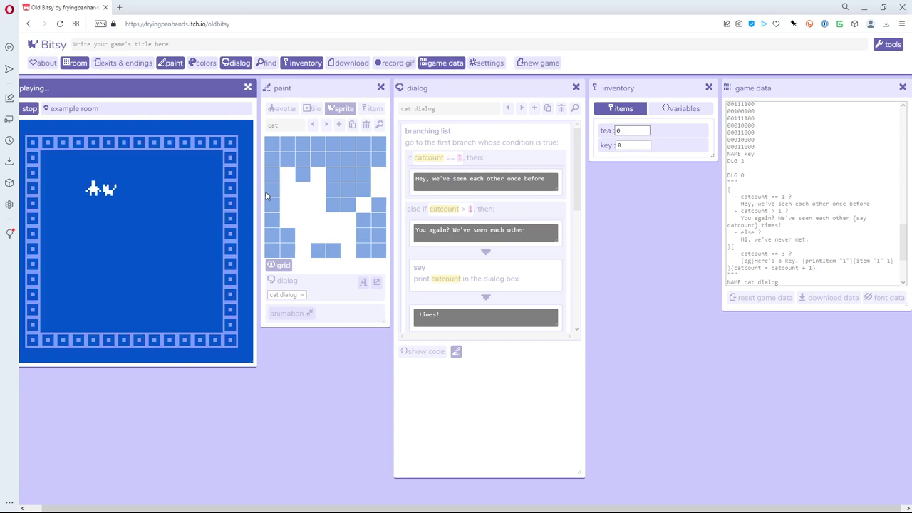
pyautogui.press('Left')
pyautogui.press('Left')
pyautogui.press('Right')
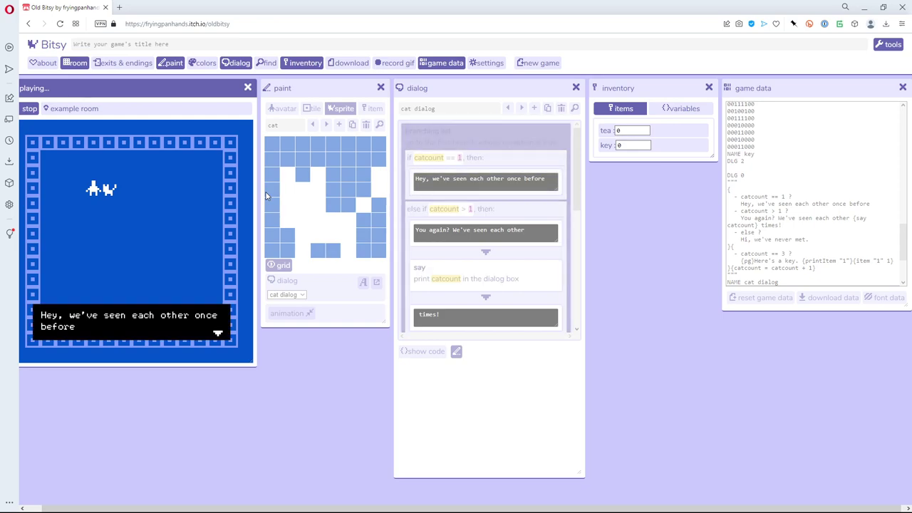
# Step: Keep talking to the cat to test the catcount > 1 dialog and the key handover, and stop the playtest
pyautogui.press('Left')
pyautogui.press('Left')
pyautogui.press('Right')
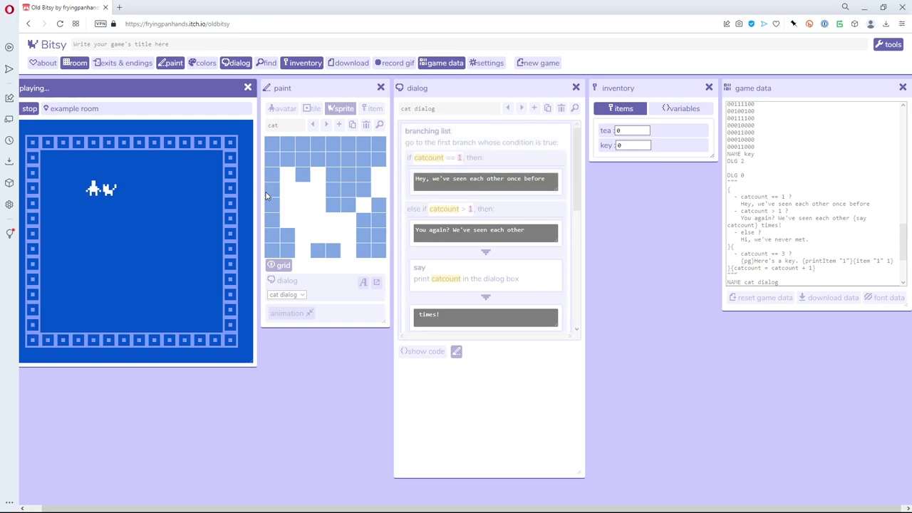
pyautogui.press('Right')
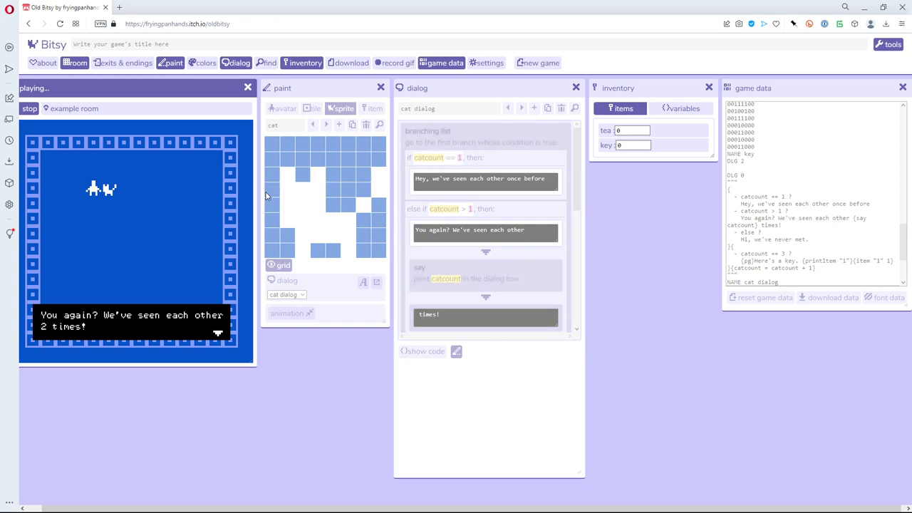
pyautogui.press('Left')
pyautogui.press('Left')
pyautogui.press('Right')
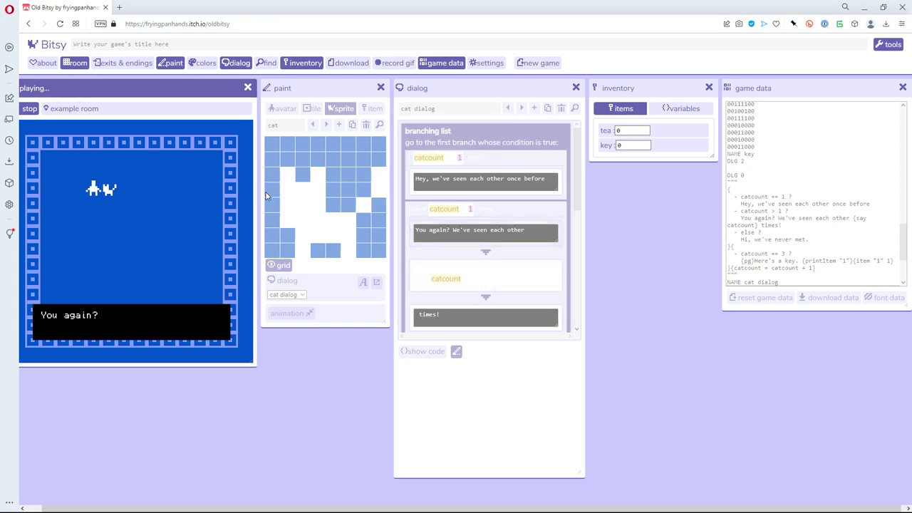
pyautogui.press('Right')
pyautogui.press('Right')
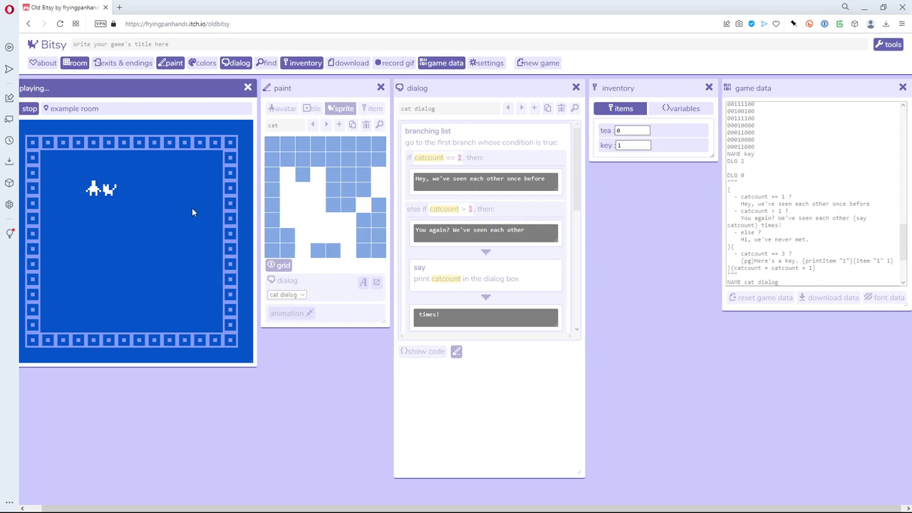
pyautogui.click(35, 112)
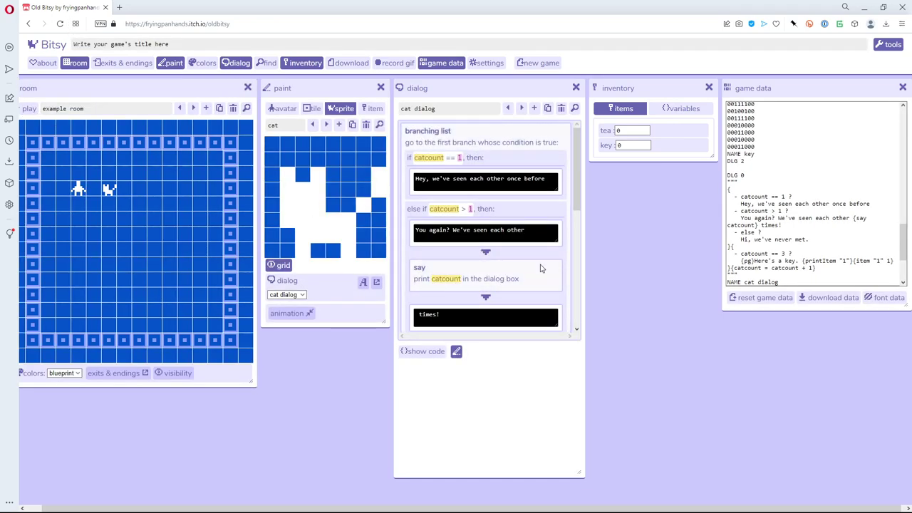
# Step: Change the condition of the key-giving branch in the cat dialog to catcount == 5
pyautogui.scroll(-1, 546, 269)
pyautogui.scroll(-3, 546, 271)
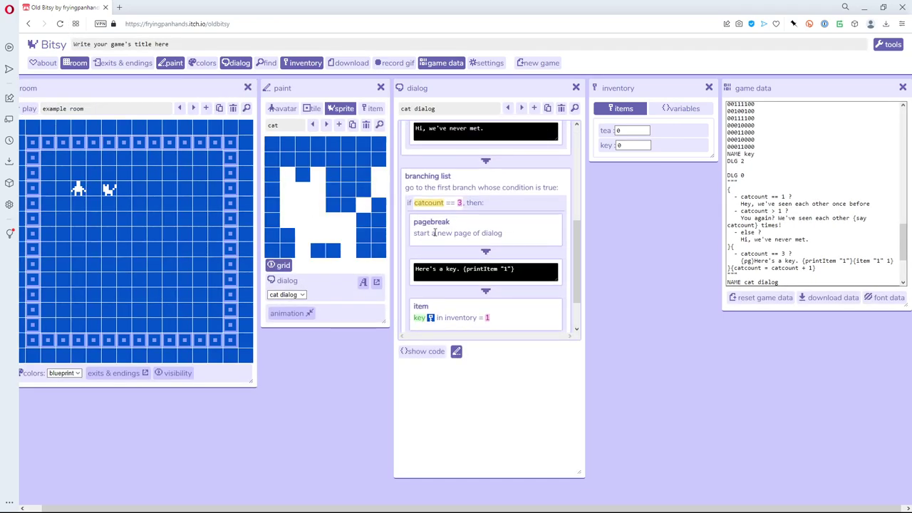
pyautogui.click(462, 203)
pyautogui.click(460, 203)
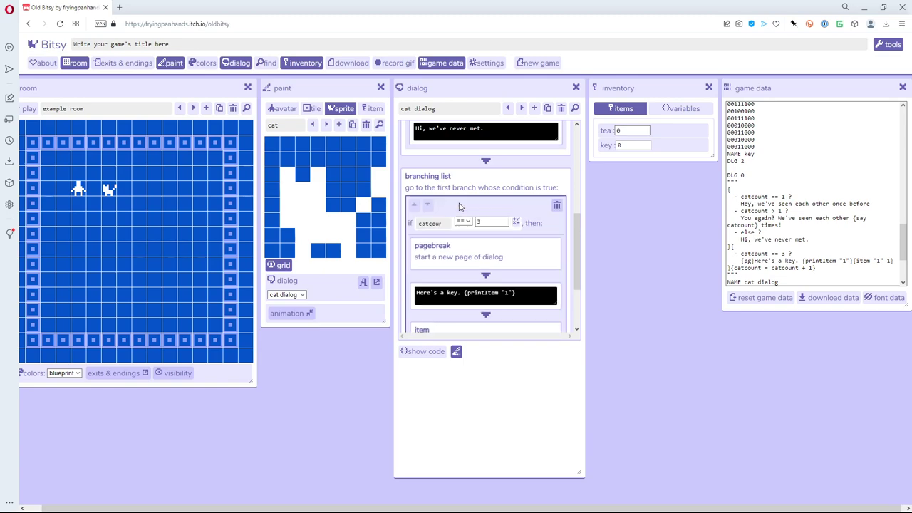
pyautogui.click(487, 222)
pyautogui.click(567, 169)
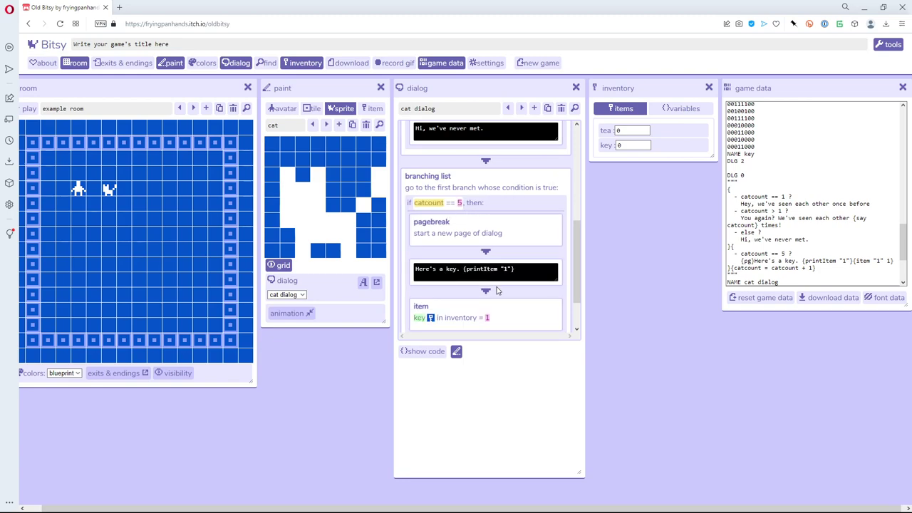
# Step: Review the cat dialog's branches in block view and as code, along with the dialog and variable entries in the game data
pyautogui.click(197, 210)
pyautogui.click(107, 191)
pyautogui.moveTo(578, 276)
pyautogui.mouseDown()
pyautogui.moveTo(587, 303)
pyautogui.moveTo(574, 277)
pyautogui.mouseUp()
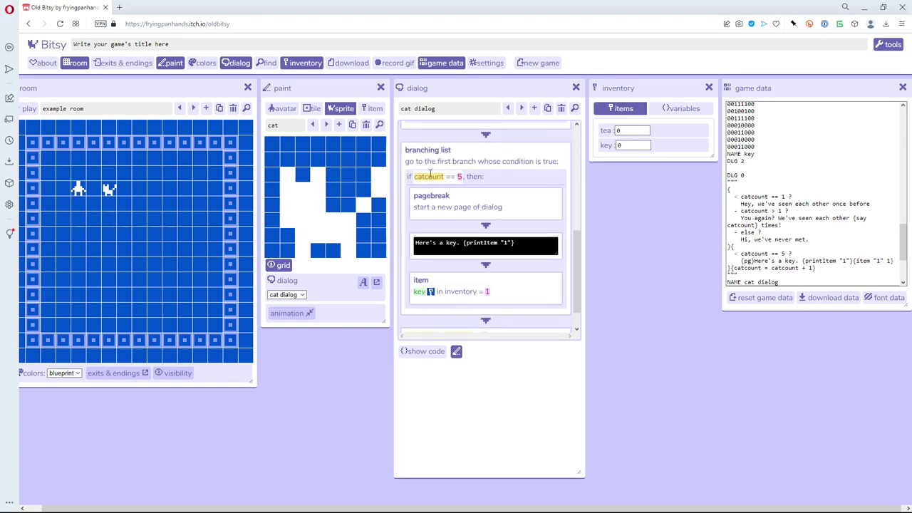
pyautogui.click(579, 188)
pyautogui.moveTo(578, 188); pyautogui.dragTo(574, 149)
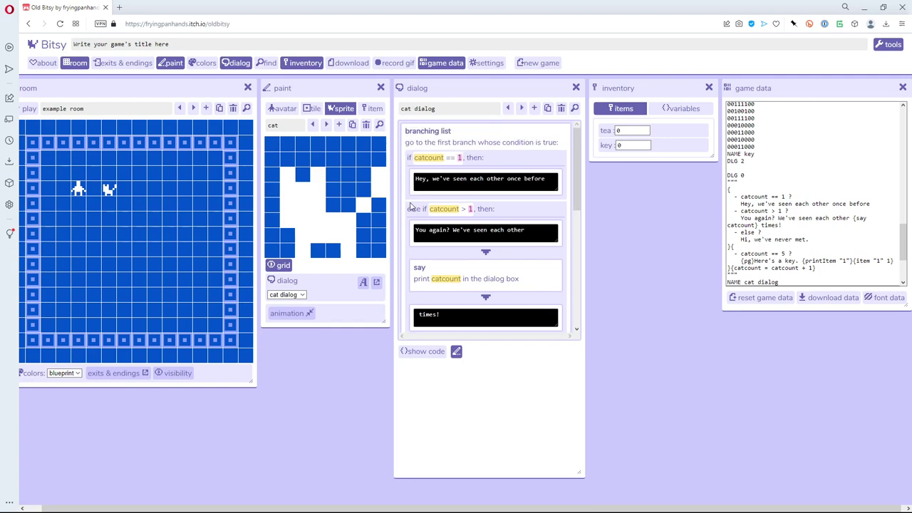
pyautogui.scroll(-2, 498, 272)
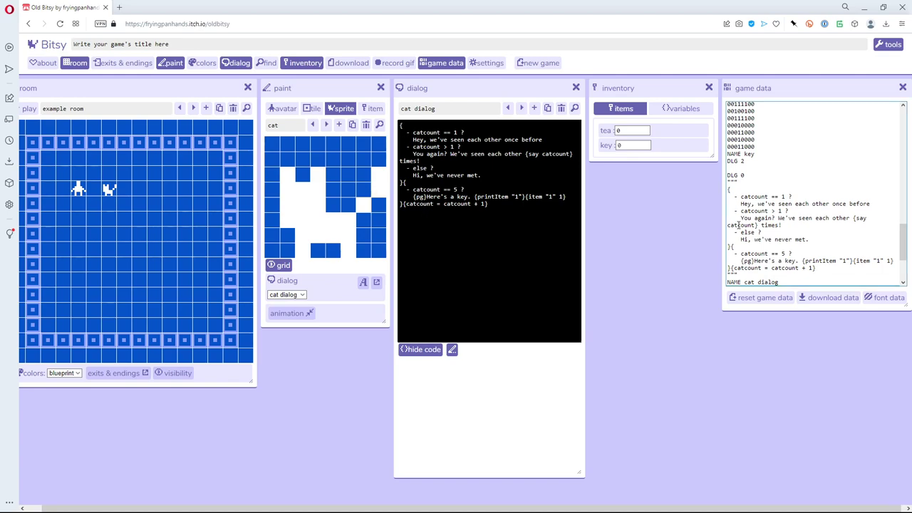
pyautogui.scroll(-2, 803, 205)
pyautogui.scroll(-1, 804, 205)
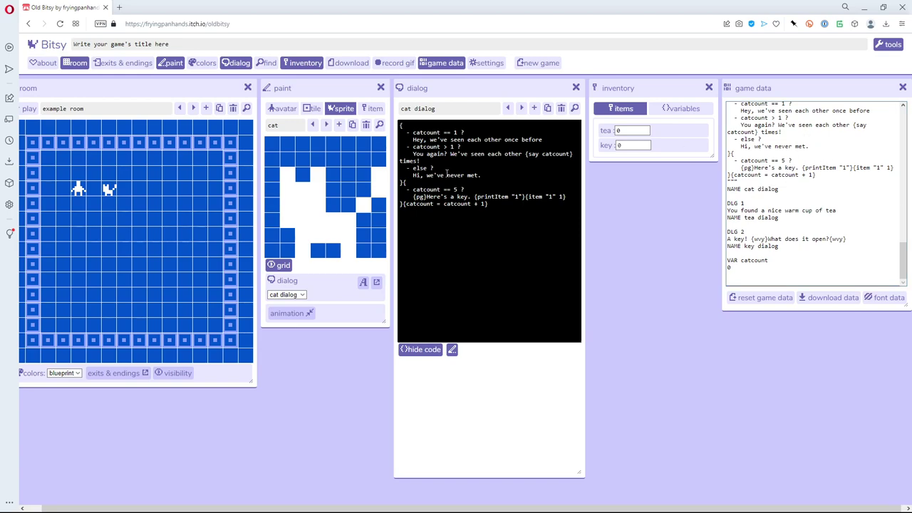
pyautogui.click(431, 351)
pyautogui.scroll(-5, 539, 205)
pyautogui.scroll(5, 539, 204)
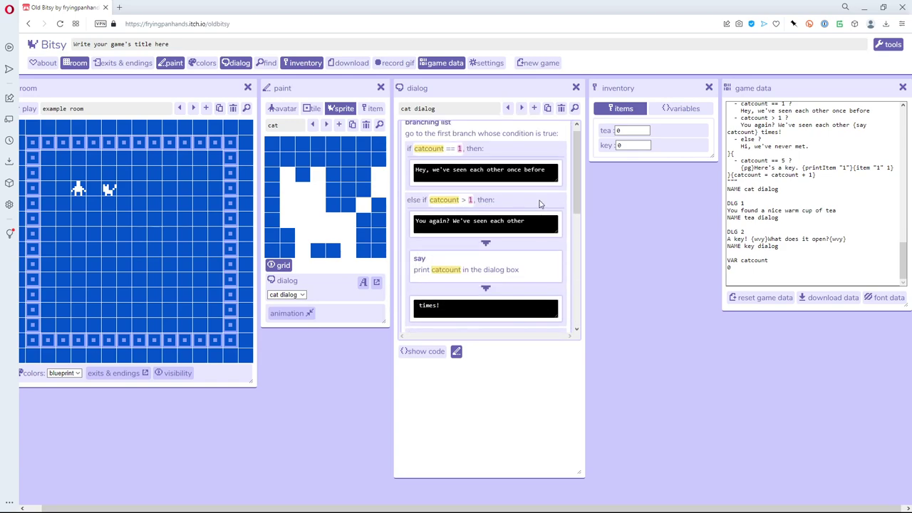